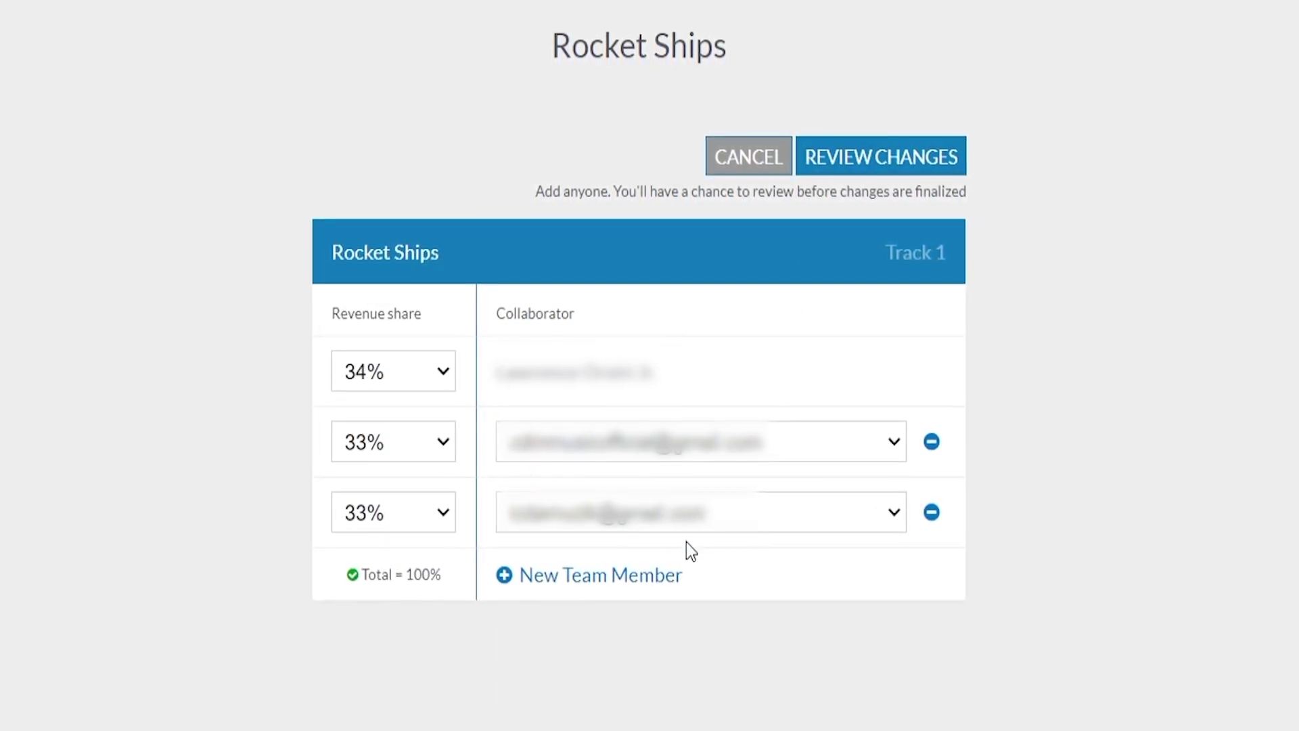
Step: Add an extra collaborator row to the Rocket Ships split, then remove it, keeping 34/33/33
{"action": "left_click", "coordinate": [651, 575]}
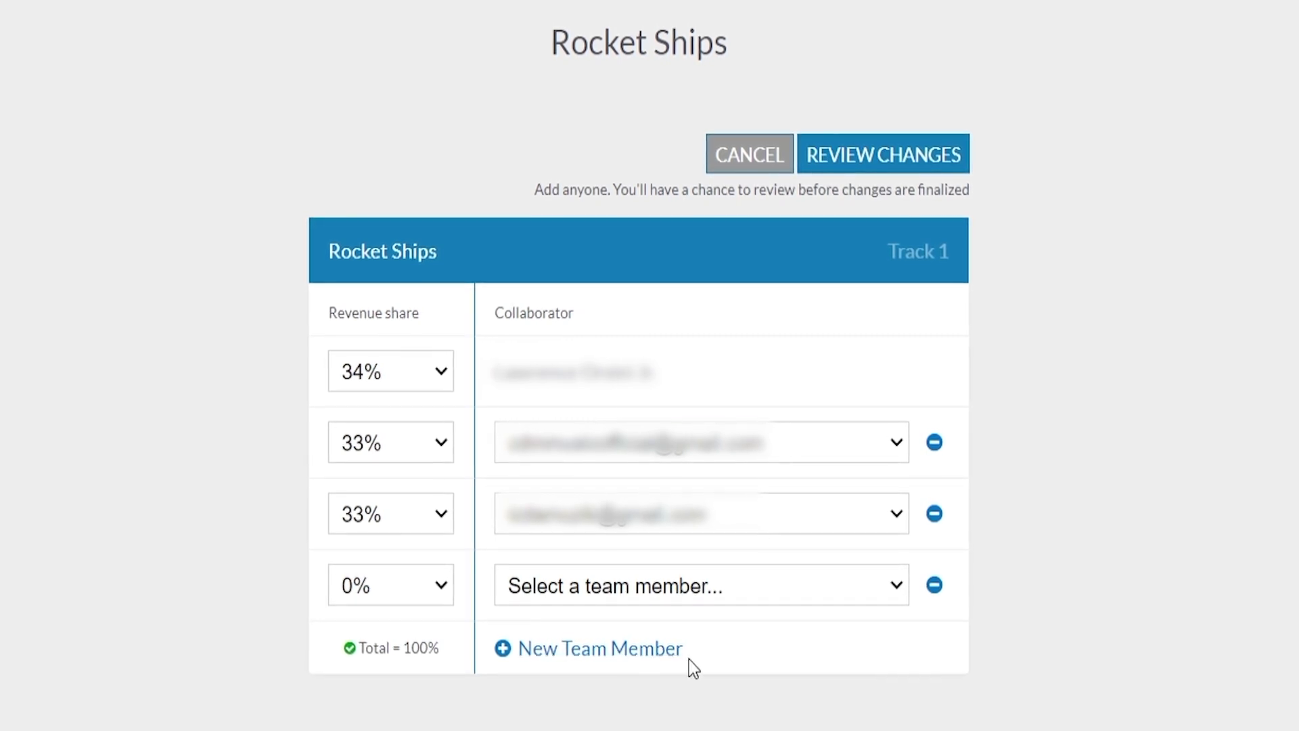
{"action": "left_click", "coordinate": [936, 586]}
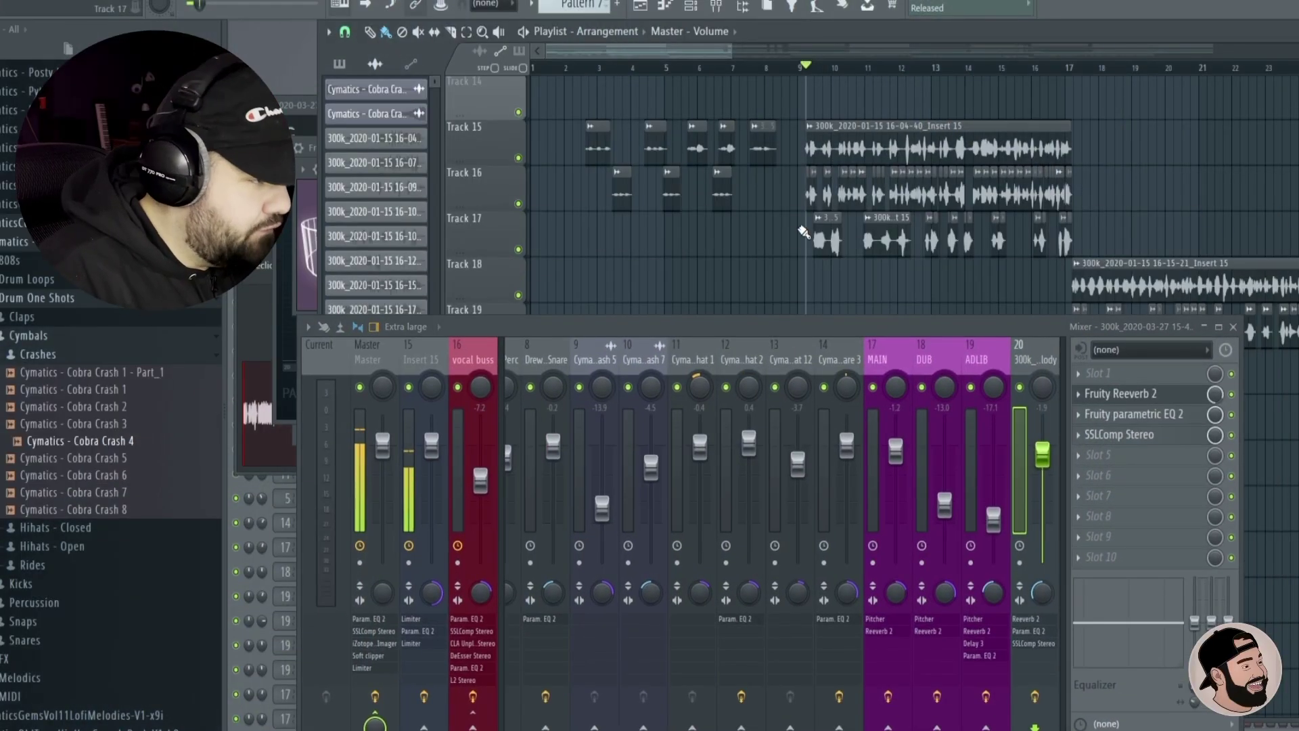
Step: Drag the mixer out of the playlist's way, then close it with F9 to see the whole playlist
{"action": "scroll", "coordinate": [795, 240], "scroll_direction": "down", "scroll_amount": 5}
{"action": "left_click_drag", "start_coordinate": [811, 323], "coordinate": [999, 522]}
{"action": "scroll", "coordinate": [738, 352], "scroll_direction": "up", "scroll_amount": 5}
{"action": "scroll", "coordinate": [769, 418], "scroll_direction": "down", "scroll_amount": 3}
{"action": "key", "text": "F9"}
{"action": "scroll", "coordinate": [673, 478], "scroll_direction": "up", "scroll_amount": 4}
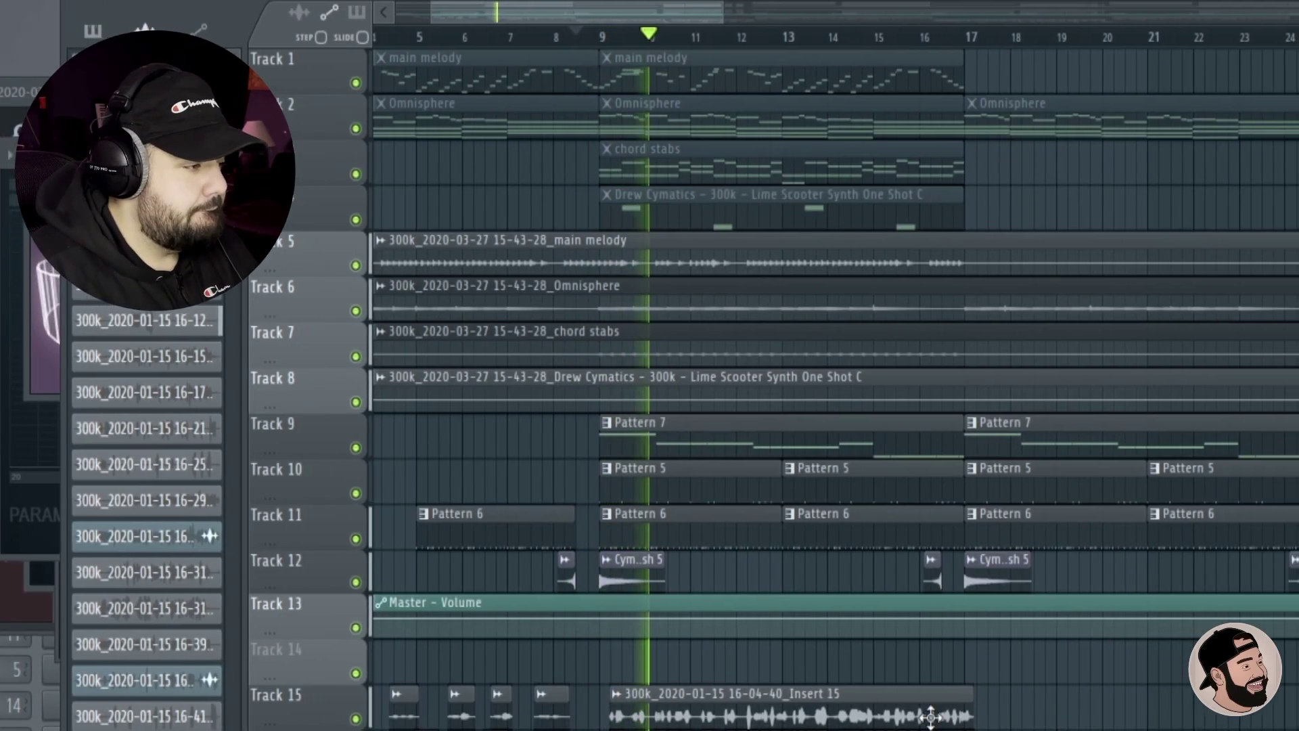
{"action": "scroll", "coordinate": [706, 636], "scroll_direction": "up", "scroll_amount": 2}
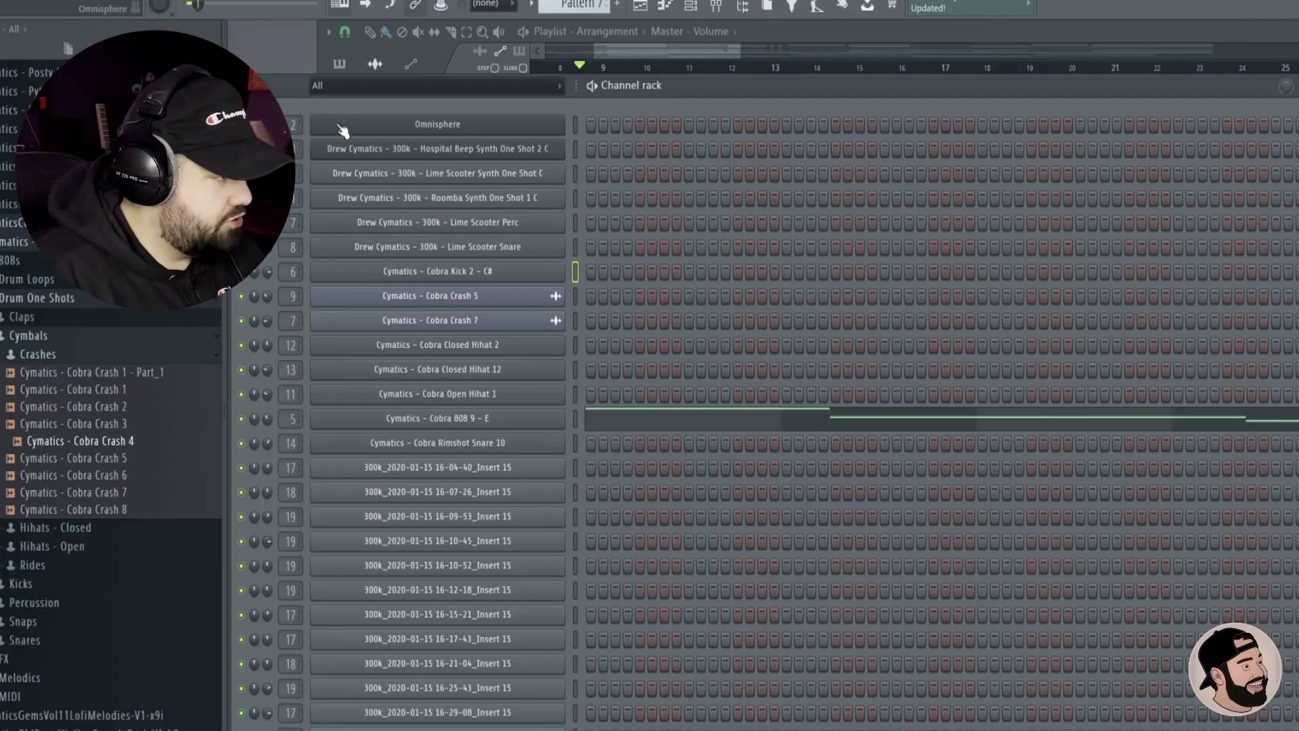
Step: Check the channel rack's filter list, keeping all channels shown, and scroll through the channels
{"action": "scroll", "coordinate": [406, 534], "scroll_direction": "down", "scroll_amount": 4}
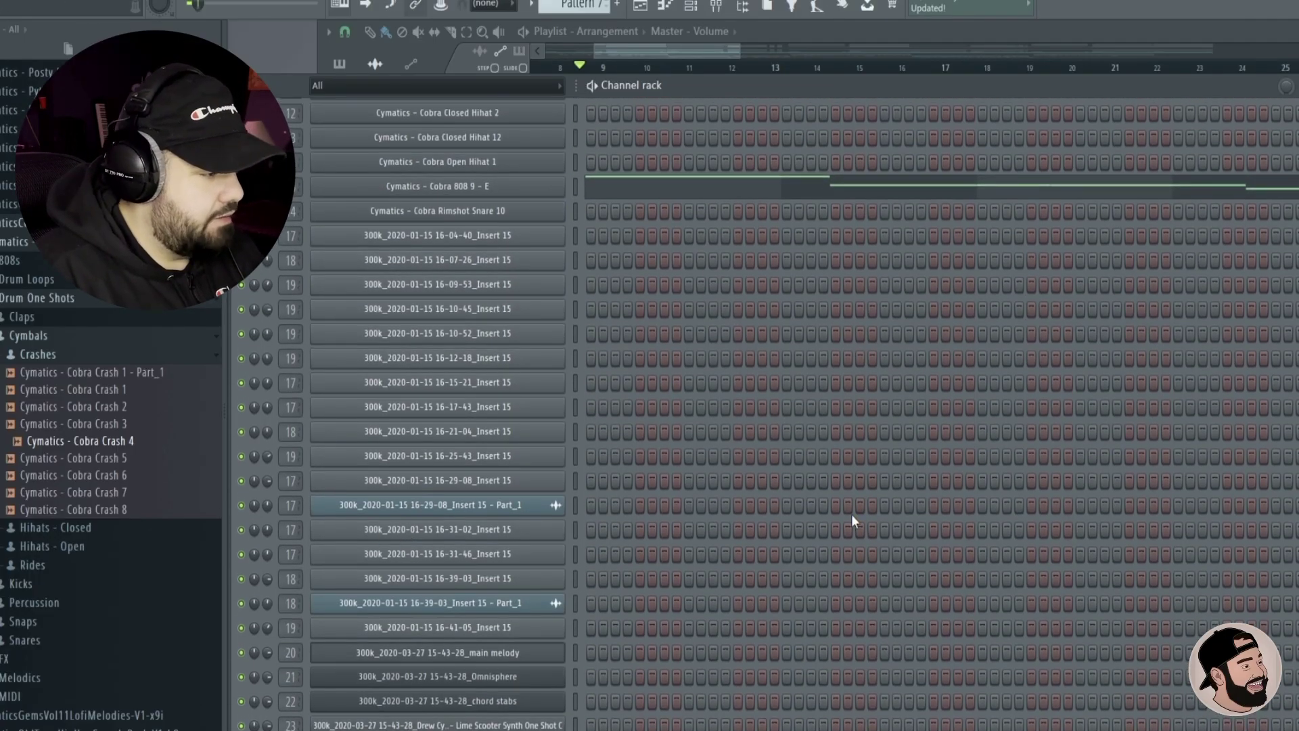
{"action": "scroll", "coordinate": [852, 521], "scroll_direction": "up", "scroll_amount": 4}
{"action": "left_click", "coordinate": [470, 90]}
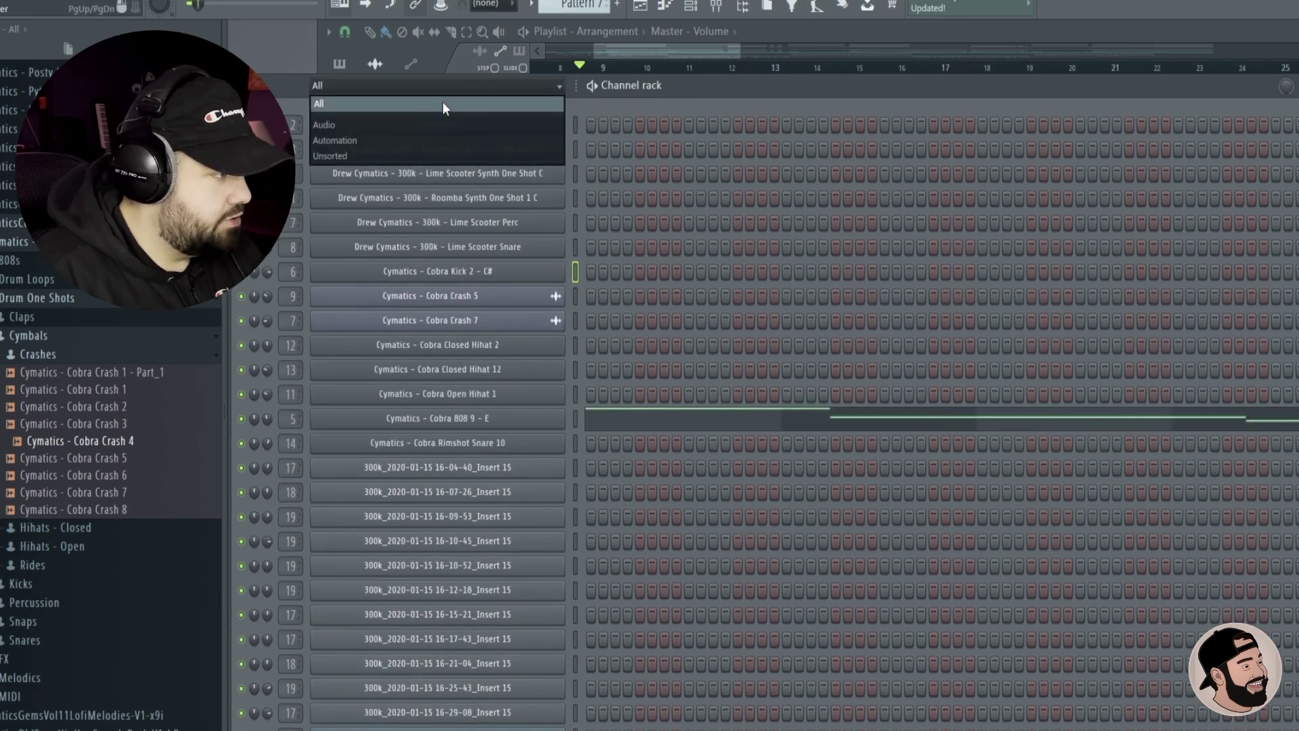
{"action": "left_click", "coordinate": [344, 103]}
{"action": "left_click", "coordinate": [334, 90]}
{"action": "left_click", "coordinate": [365, 103]}
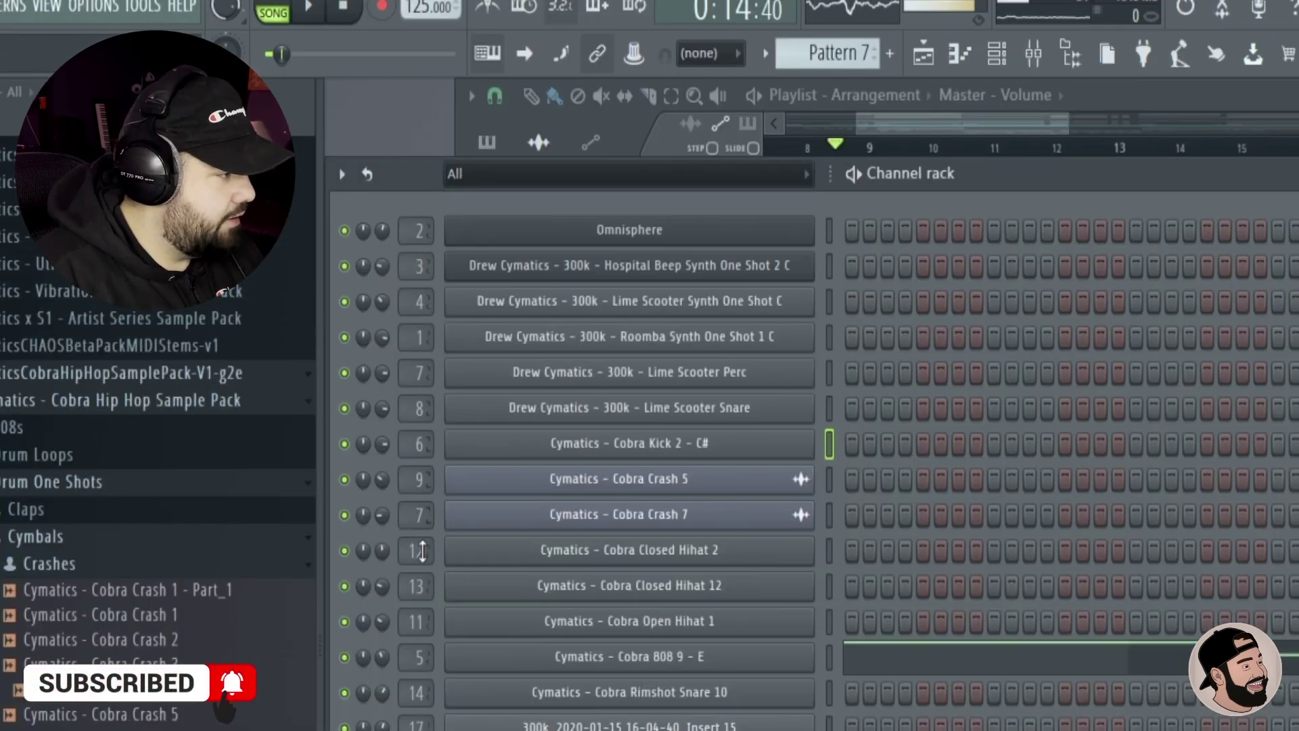
{"action": "scroll", "coordinate": [1015, 319], "scroll_direction": "down", "scroll_amount": 3}
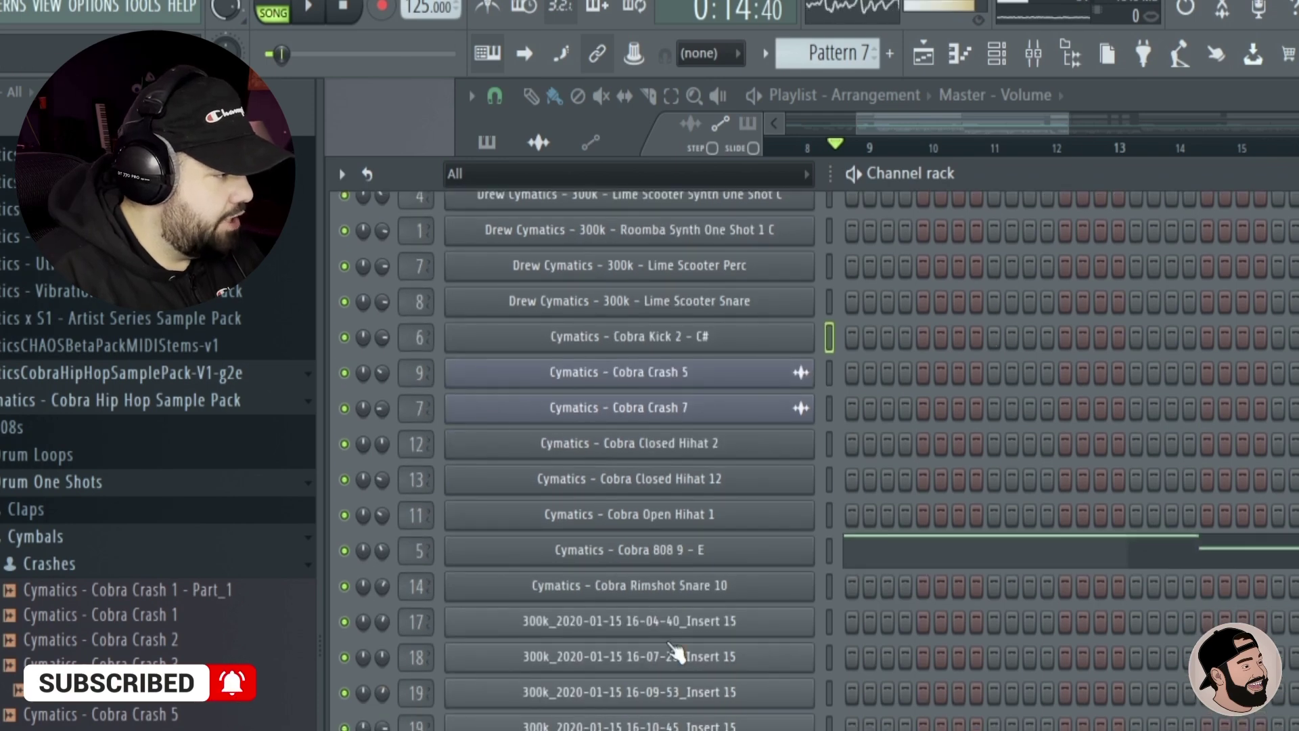
{"action": "scroll", "coordinate": [680, 646], "scroll_direction": "down", "scroll_amount": 6}
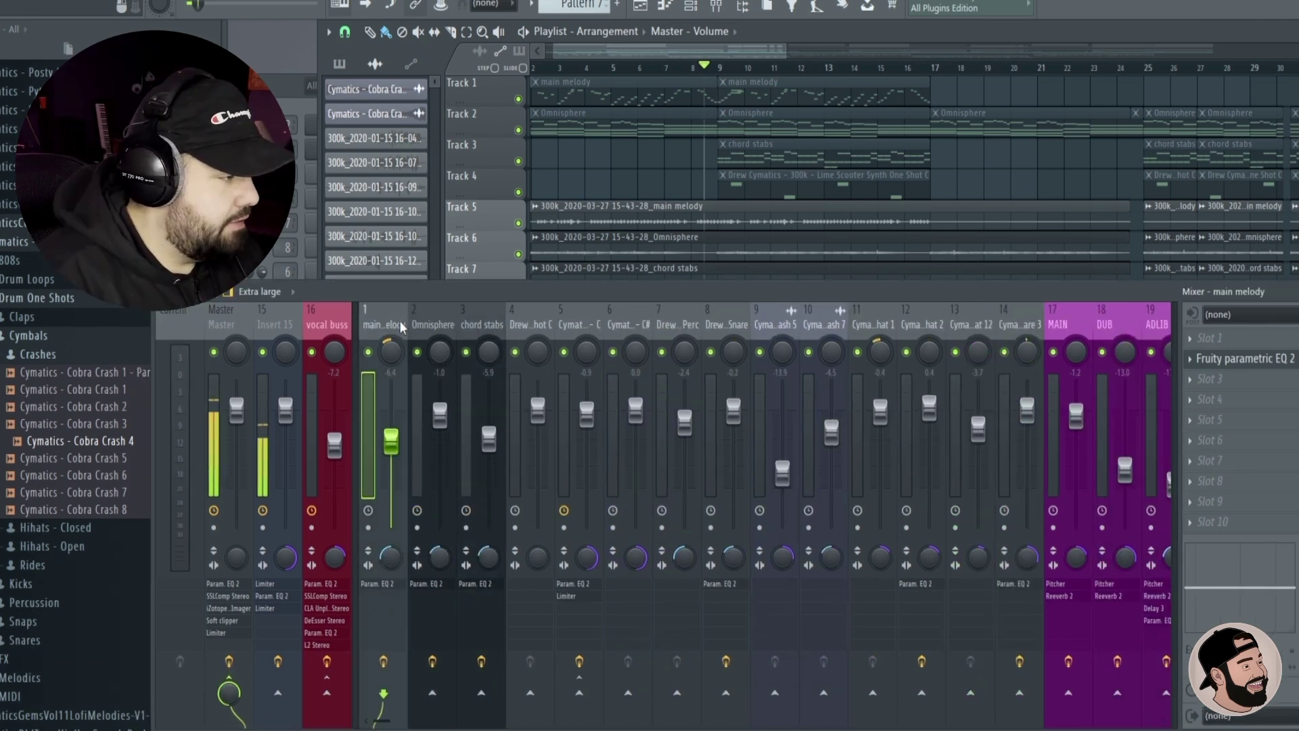
Step: Rename mixer insert 2, the Omnisphere insert, to BELLS
{"action": "left_click", "coordinate": [431, 326]}
{"action": "left_click", "coordinate": [480, 326]}
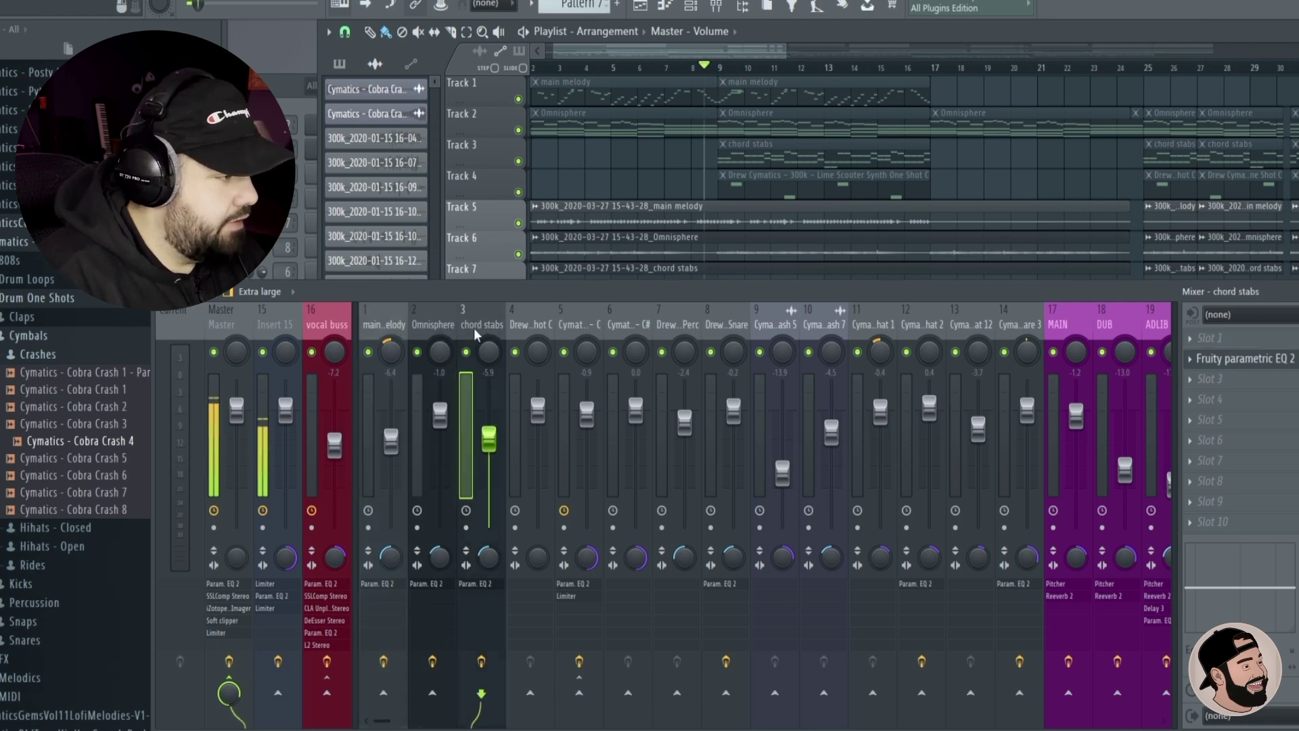
{"action": "left_click", "coordinate": [431, 332]}
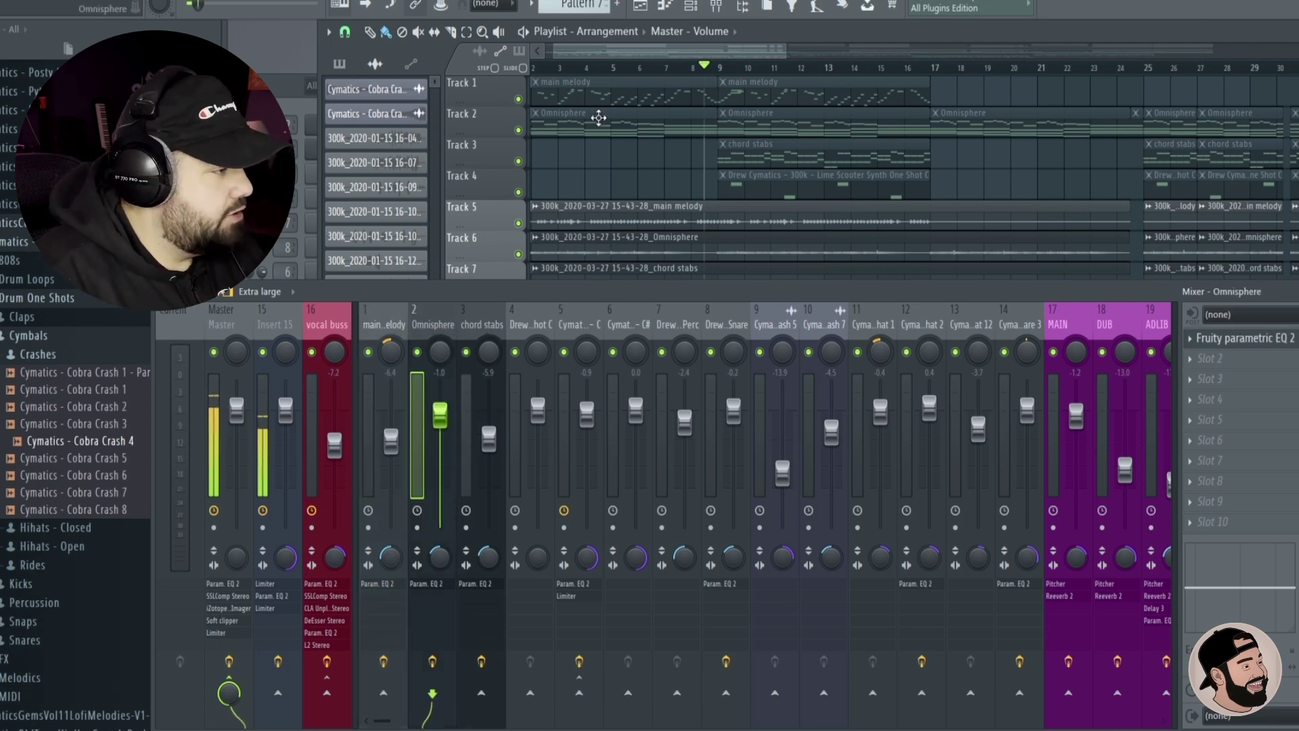
{"action": "right_click", "coordinate": [454, 315]}
{"action": "left_click", "coordinate": [507, 319]}
{"action": "type", "text": "BELLS"}
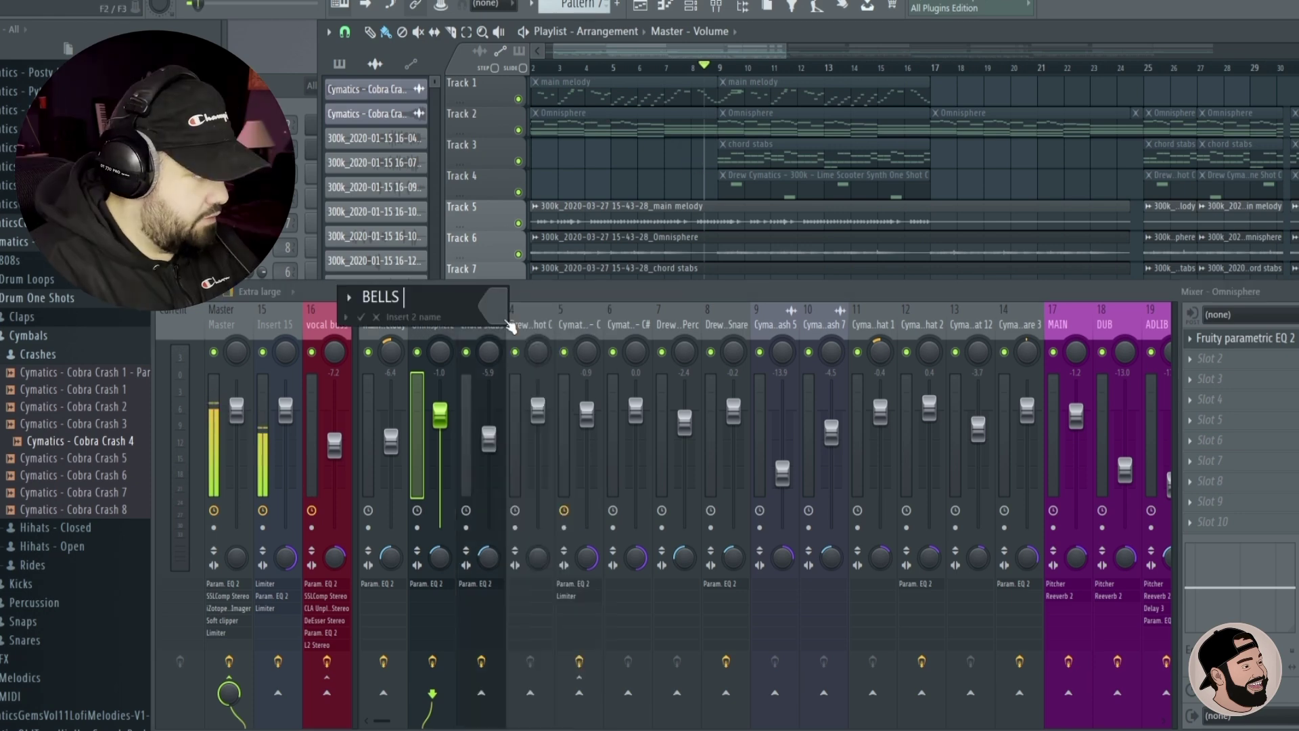
{"action": "key", "text": "Return"}
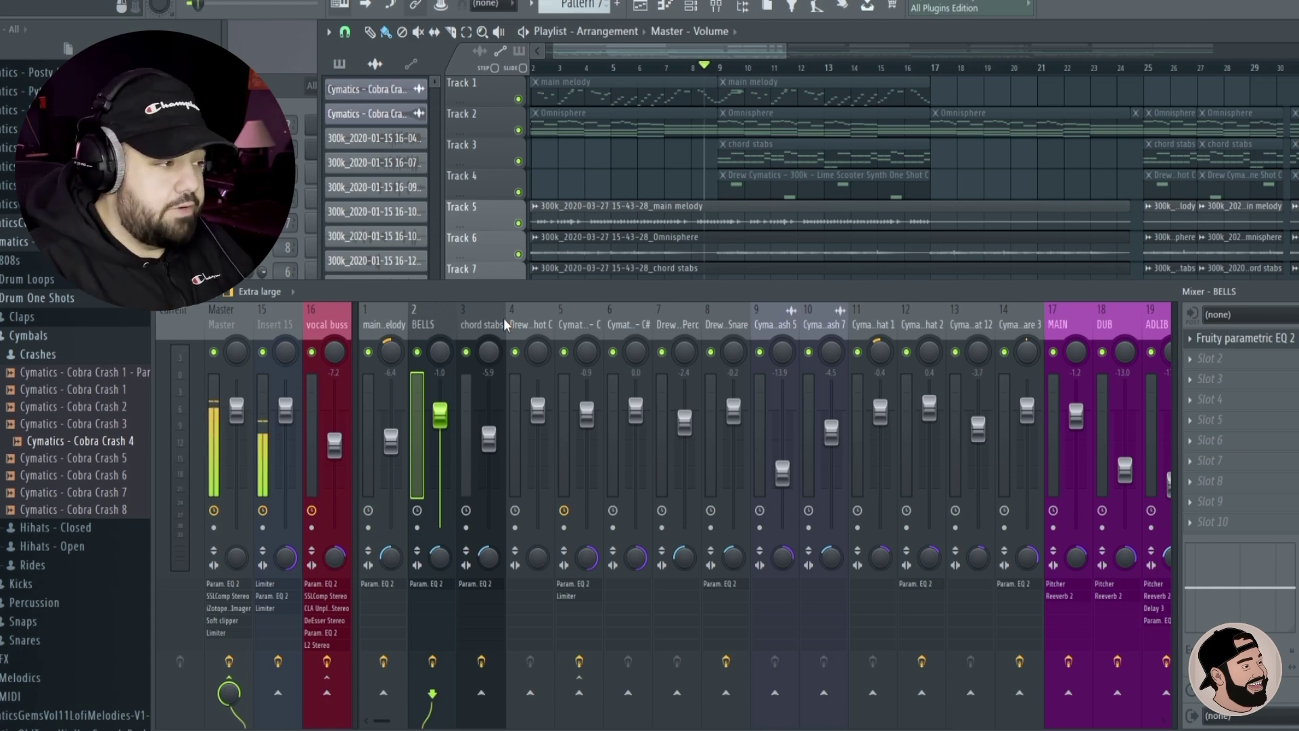
Step: Look through the drum inserts and start renaming insert 5, the Cobra 808 channel
{"action": "left_click", "coordinate": [509, 324]}
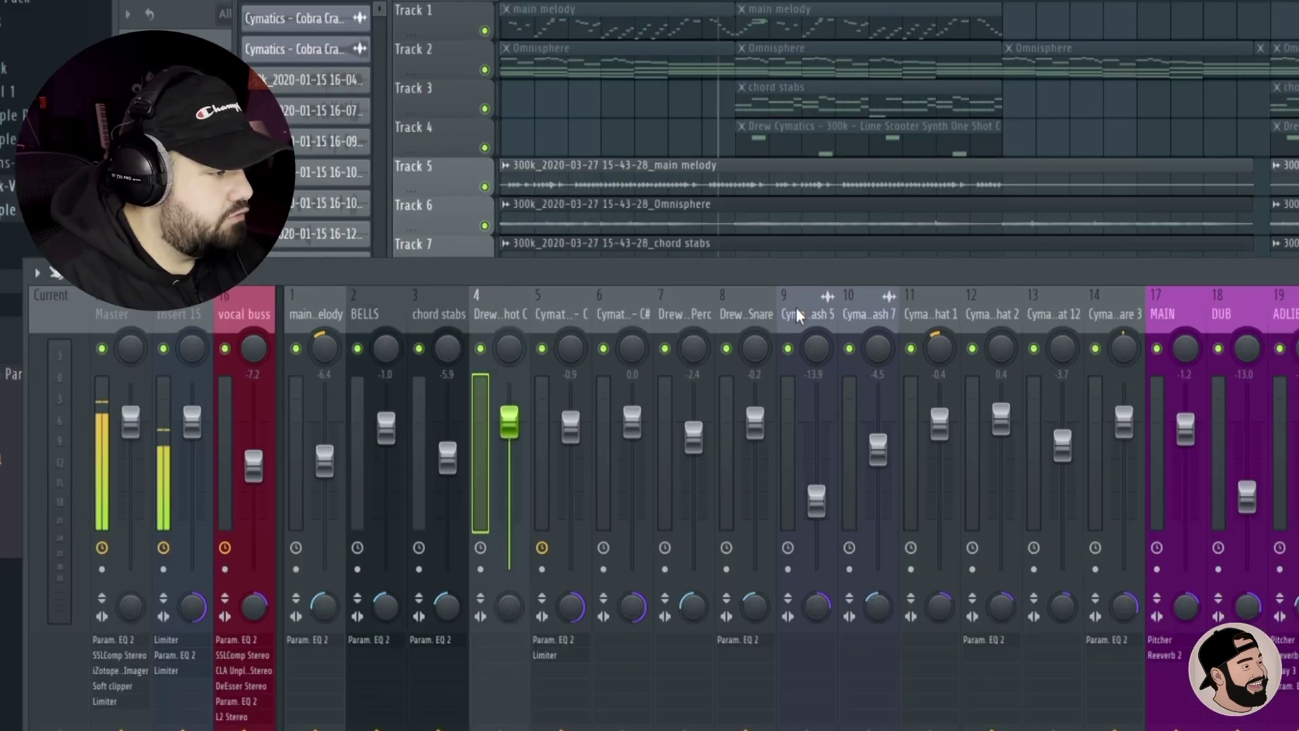
{"action": "left_click", "coordinate": [672, 311]}
{"action": "left_click", "coordinate": [592, 307]}
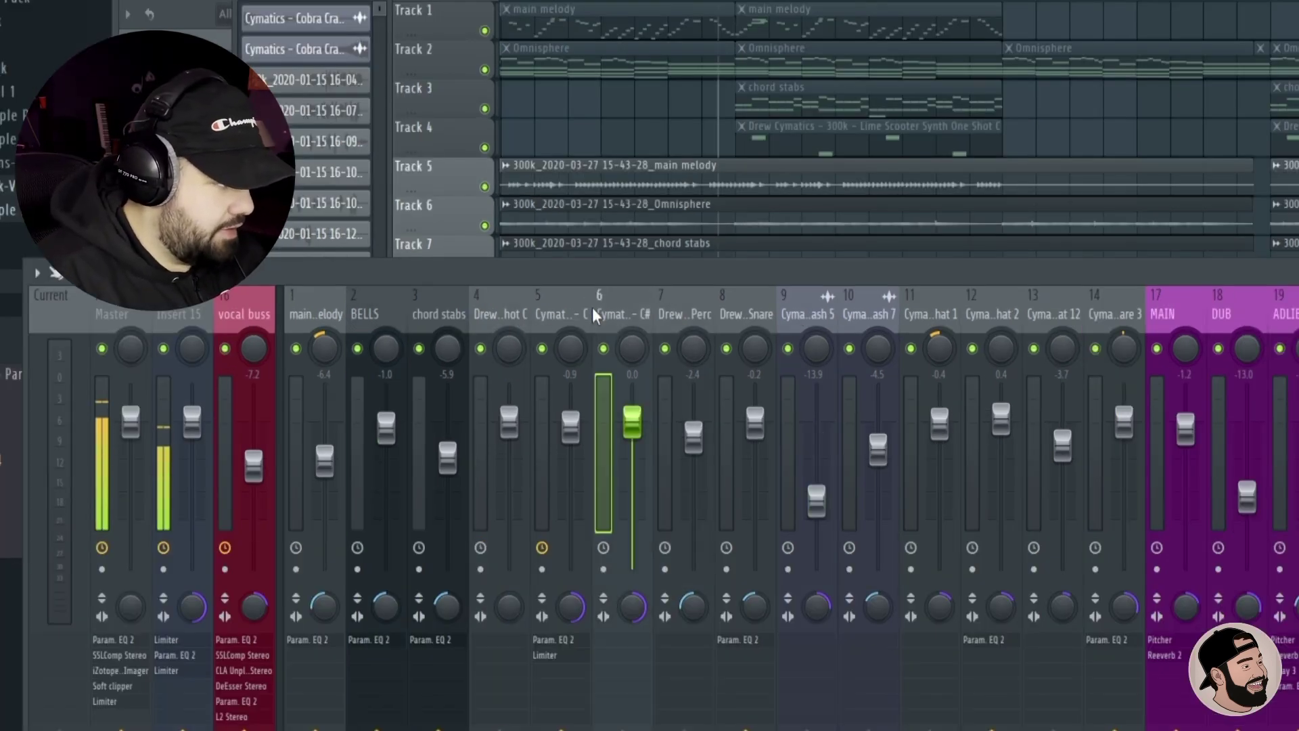
{"action": "left_click", "coordinate": [695, 317]}
{"action": "left_click", "coordinate": [750, 312]}
{"action": "left_click", "coordinate": [658, 315]}
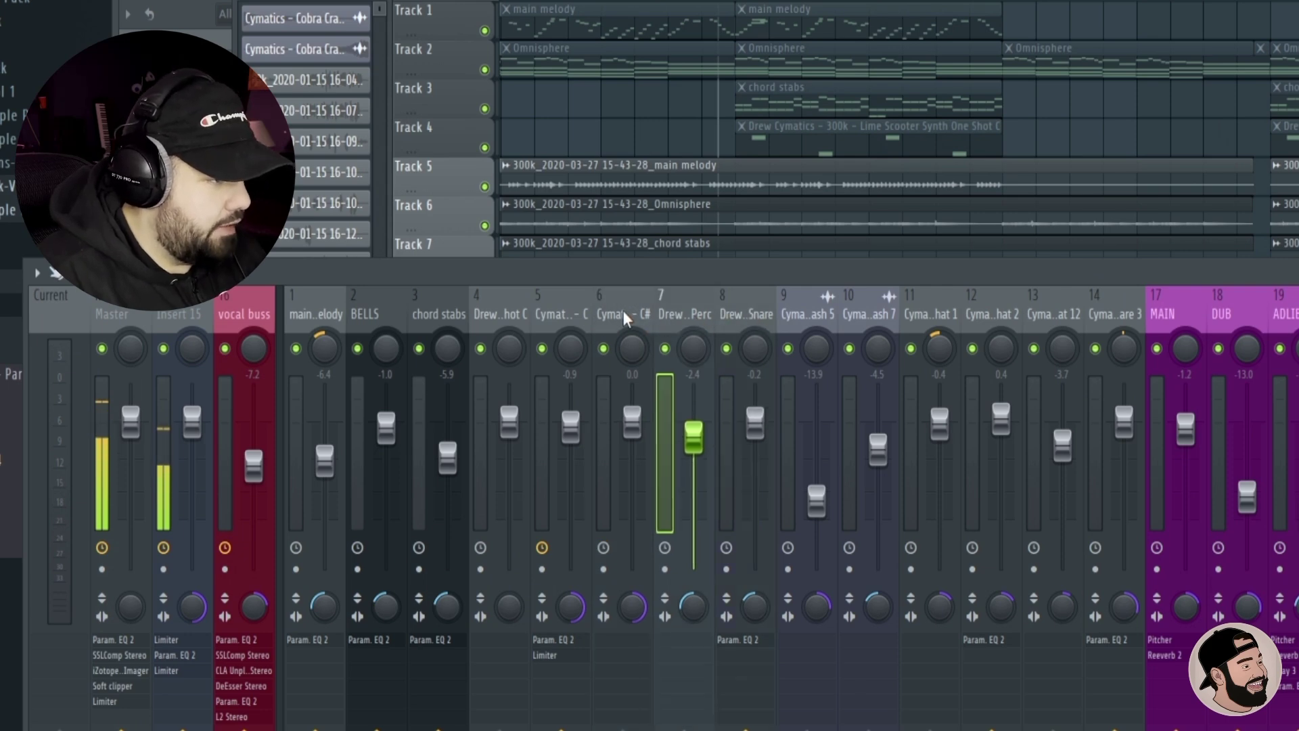
{"action": "left_click", "coordinate": [624, 311]}
{"action": "left_click", "coordinate": [576, 319]}
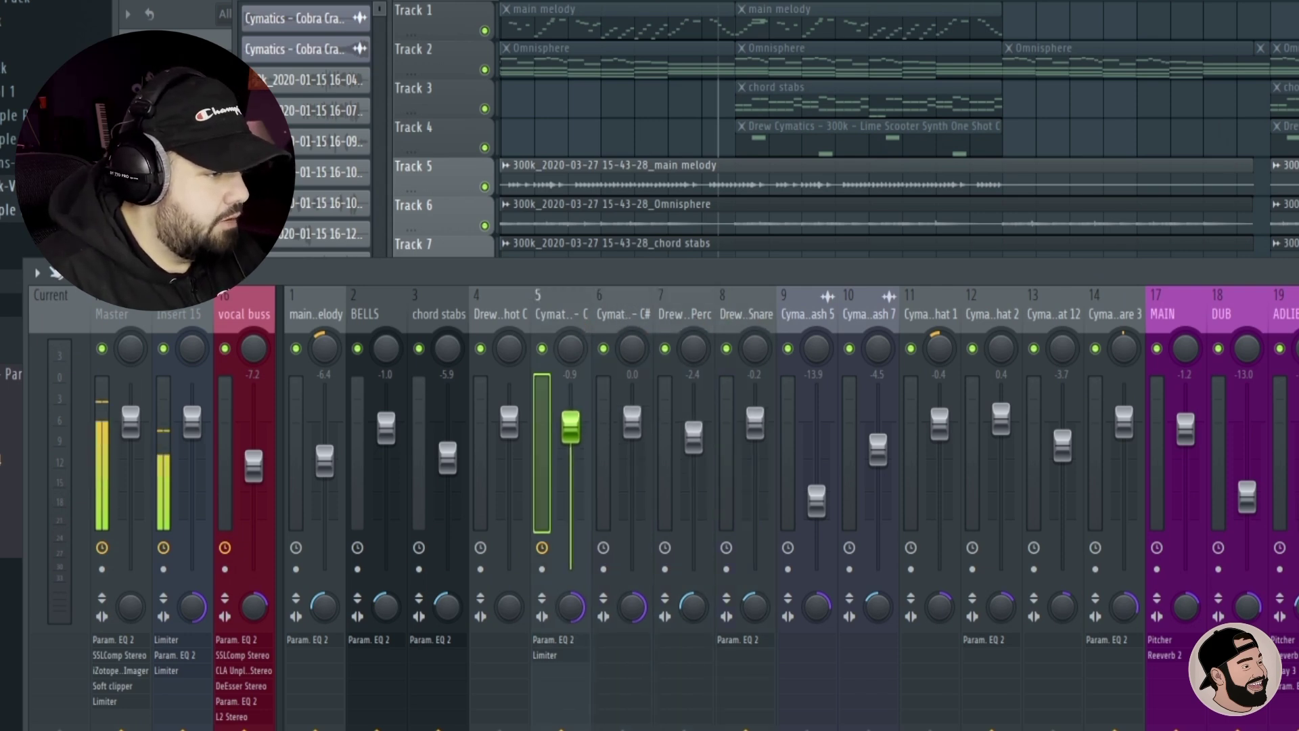
{"action": "double_click", "coordinate": [590, 313]}
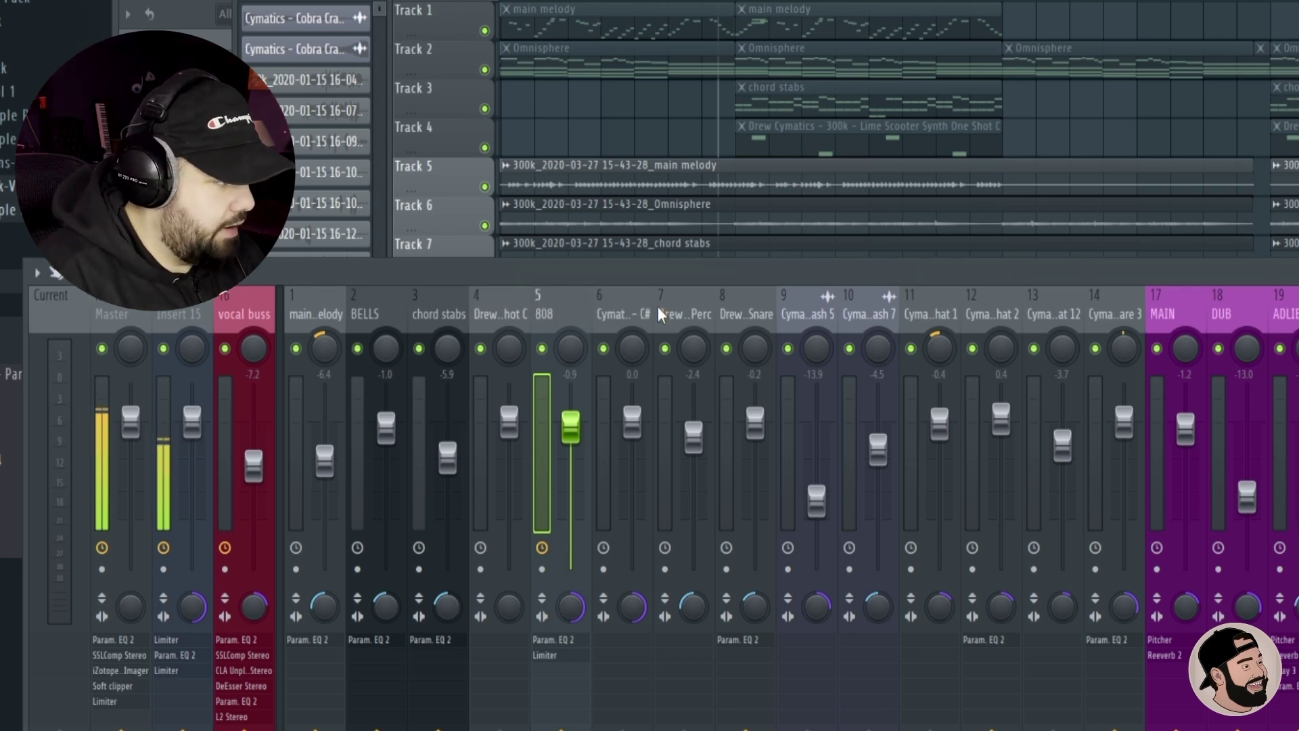
{"action": "scroll", "coordinate": [657, 307], "scroll_direction": "down", "scroll_amount": 13}
{"action": "scroll", "coordinate": [890, 319], "scroll_direction": "down", "scroll_amount": 1}
{"action": "left_click", "coordinate": [825, 312]}
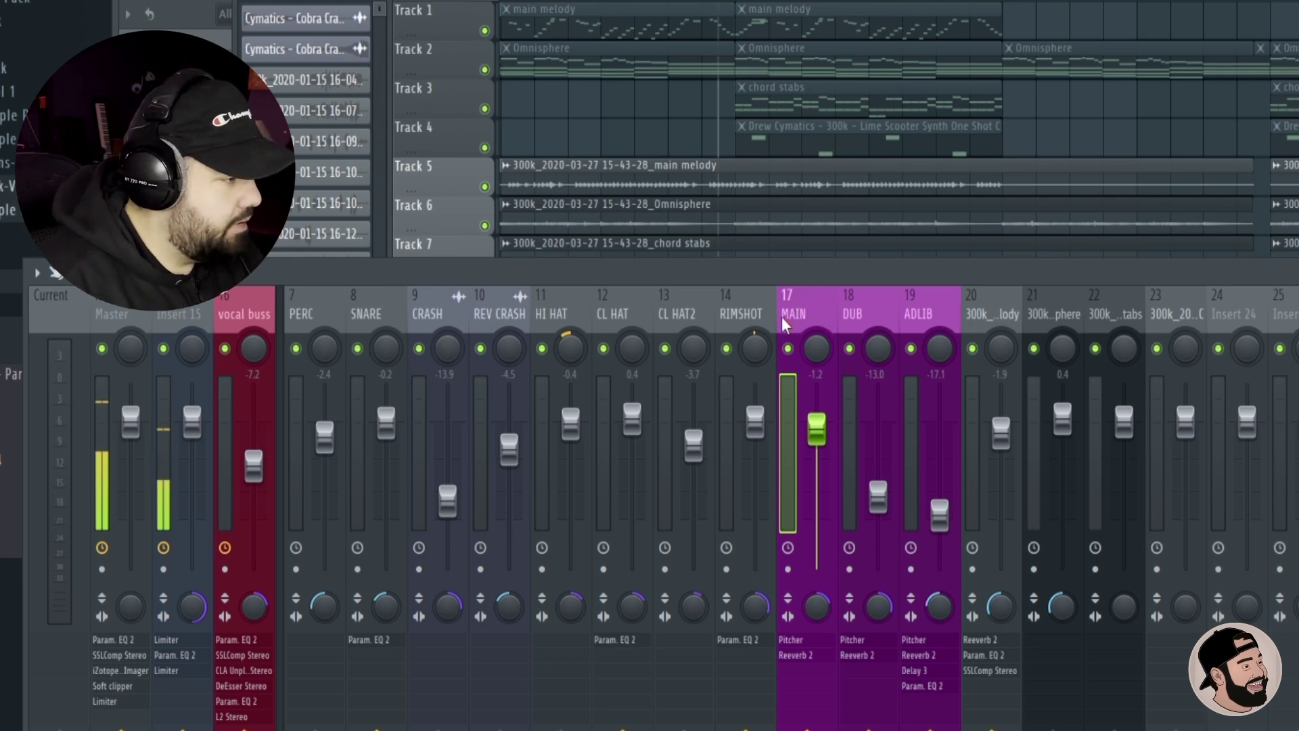
{"action": "scroll", "coordinate": [341, 313], "scroll_direction": "up", "scroll_amount": 3}
{"action": "scroll", "coordinate": [478, 316], "scroll_direction": "down", "scroll_amount": 3}
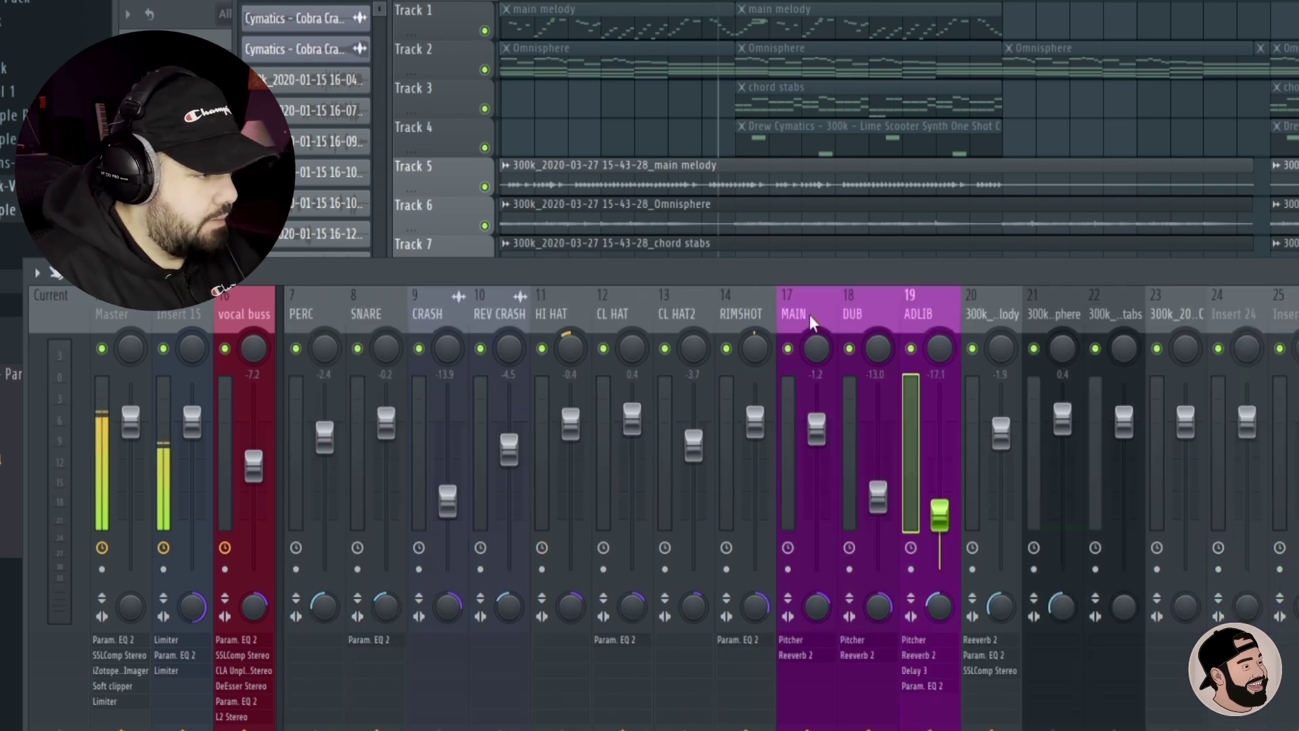
{"action": "left_click_drag", "start_coordinate": [795, 314], "coordinate": [940, 330]}
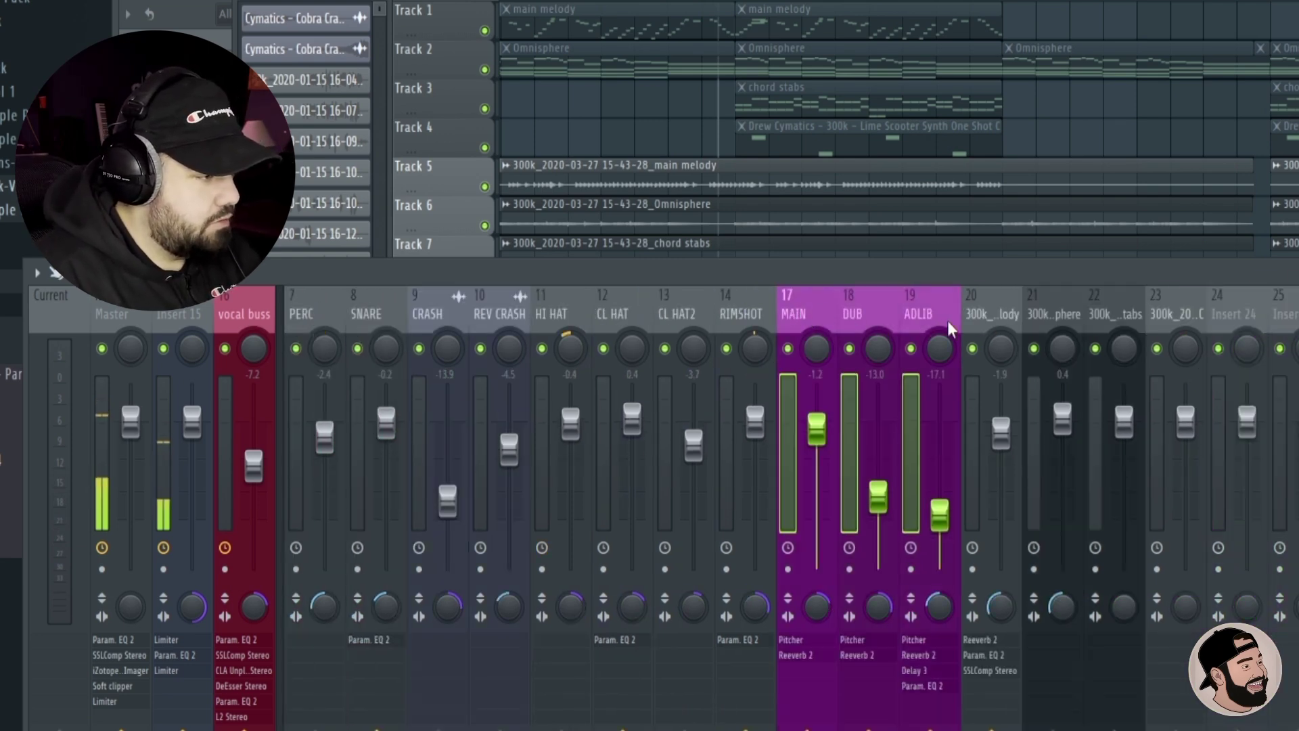
{"action": "key", "text": "alt+Left"}
{"action": "key", "text": "alt+Left"}
{"action": "key", "text": "alt+Left"}
{"action": "key", "text": "alt+Left"}
{"action": "key", "text": "alt+Left"}
{"action": "key", "text": "alt+Left"}
{"action": "key", "text": "alt+Left"}
{"action": "key", "text": "alt+Left"}
{"action": "key", "text": "alt+Left"}
{"action": "key", "text": "alt+Left"}
{"action": "key", "text": "alt+Left"}
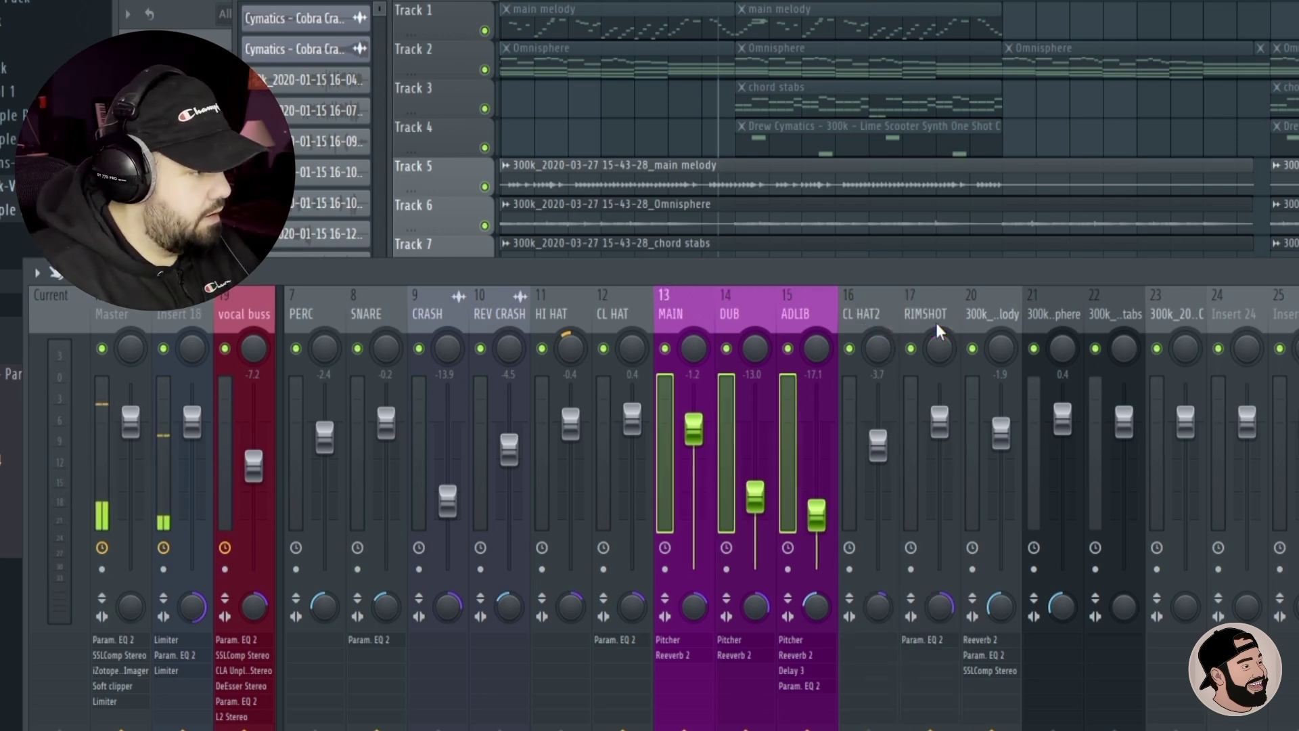
{"action": "key", "text": "alt+Left"}
{"action": "key", "text": "alt+Left"}
{"action": "key", "text": "alt+Left"}
{"action": "key", "text": "alt+Left"}
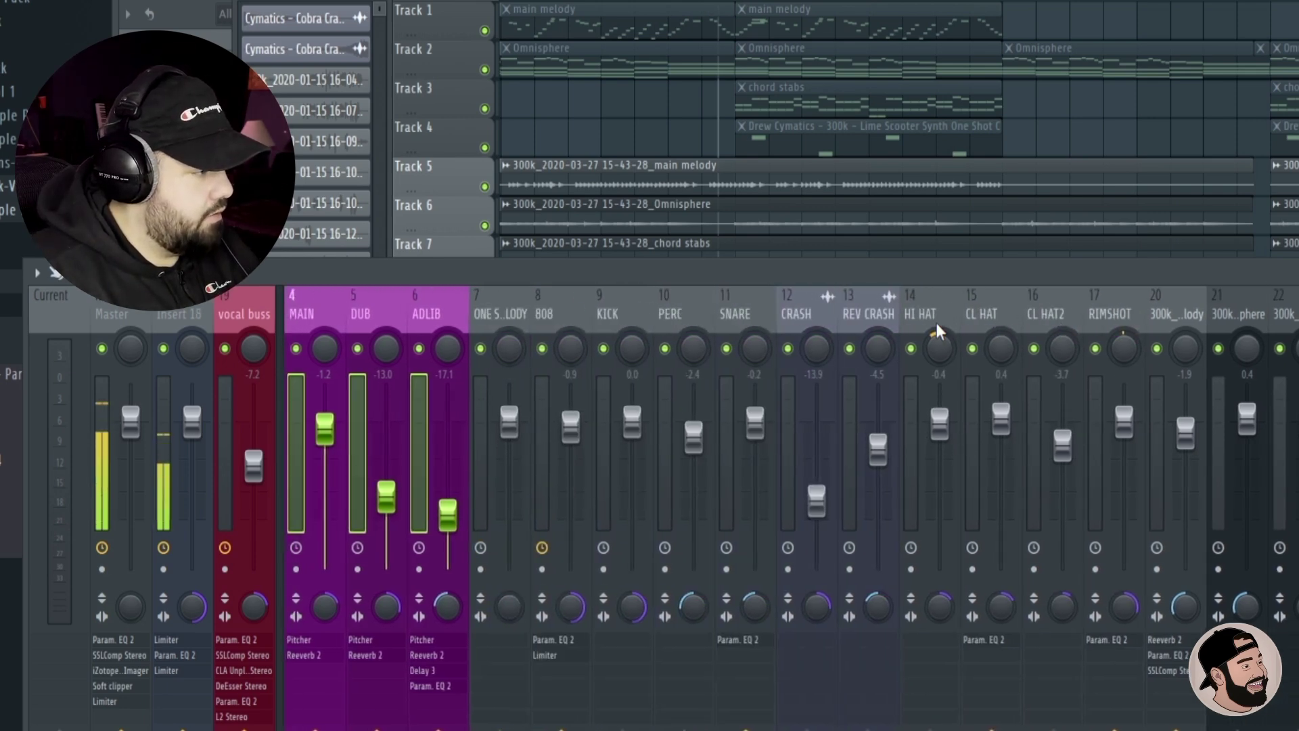
{"action": "key", "text": "alt+Left"}
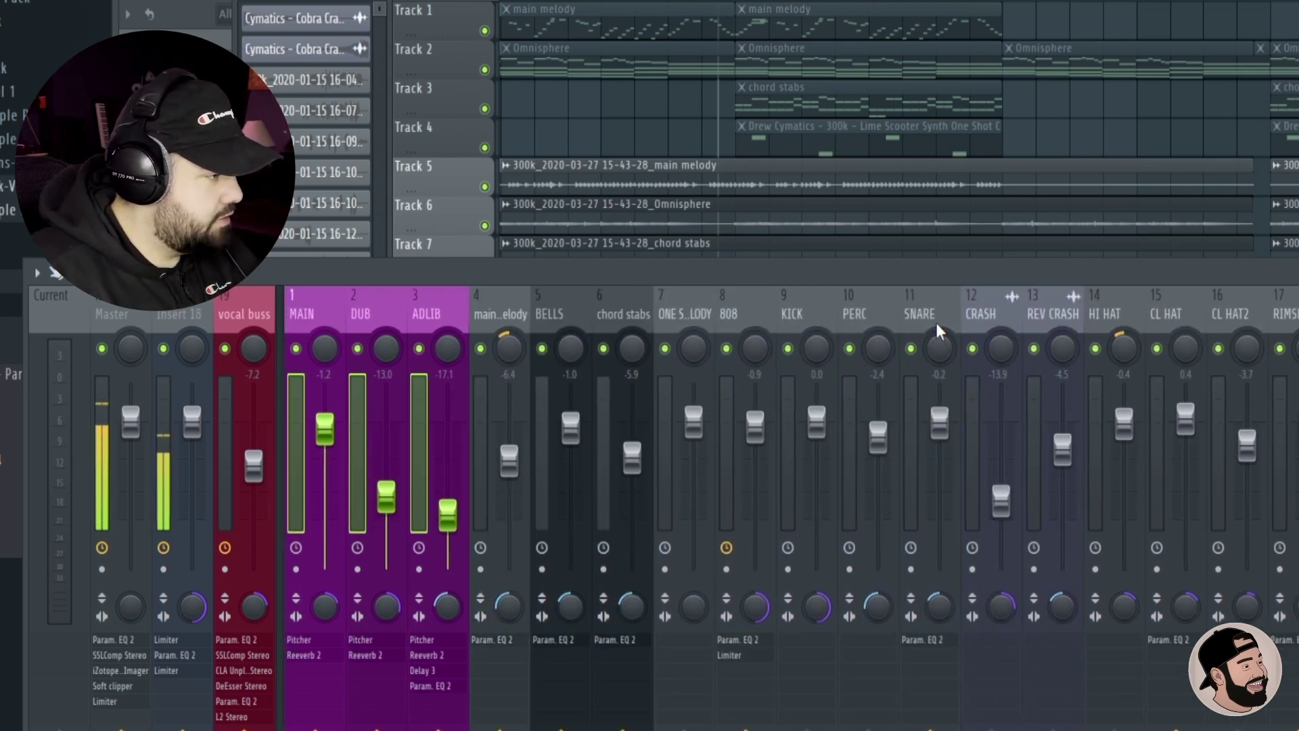
{"action": "left_click", "coordinate": [504, 314]}
{"action": "left_click", "coordinate": [383, 314]}
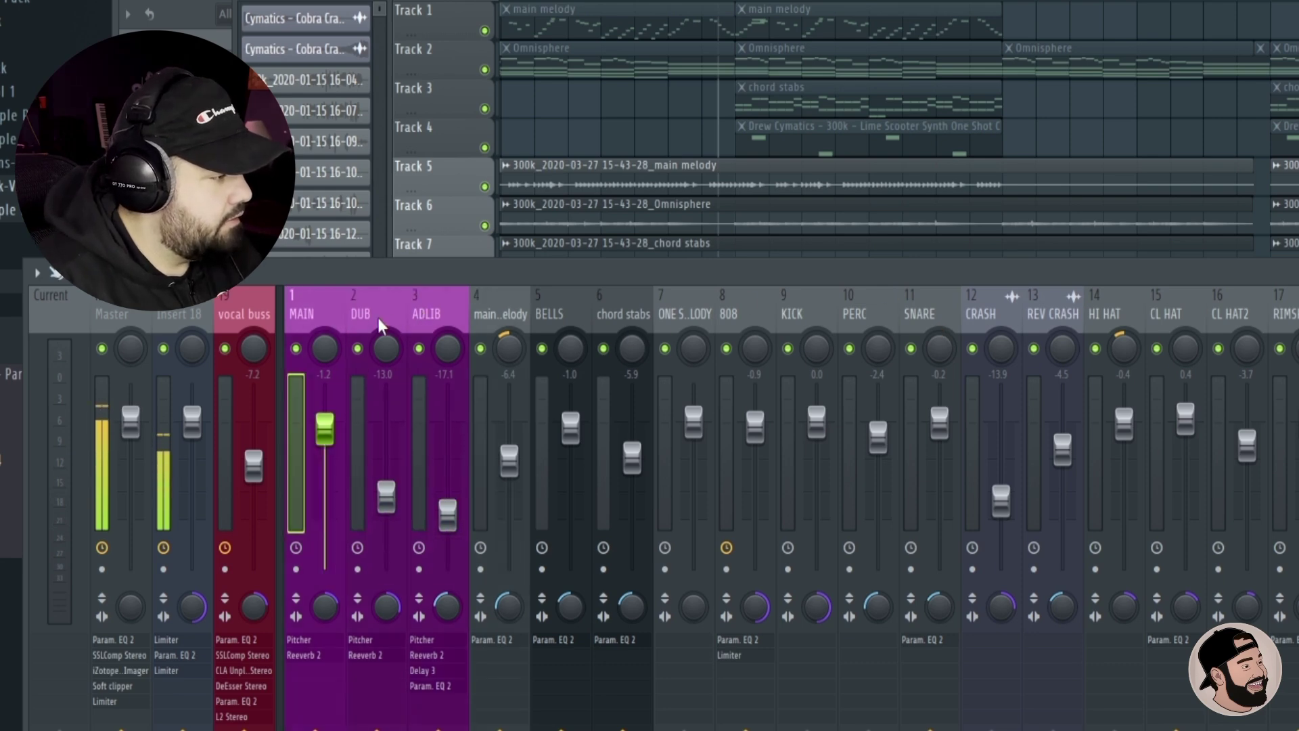
{"action": "left_click", "coordinate": [248, 312]}
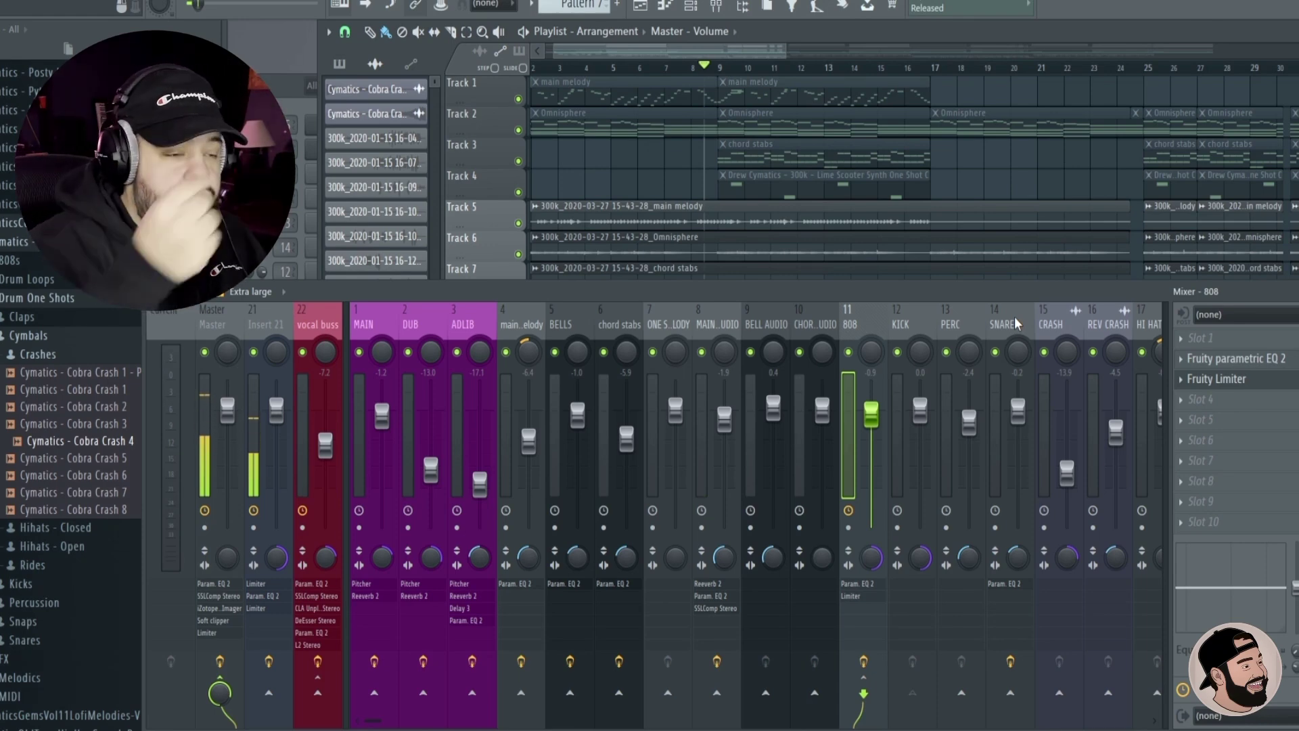
Step: Hide the mixer and select the whole song, up to bar 89, in the playlist
{"action": "left_click", "coordinate": [560, 325]}
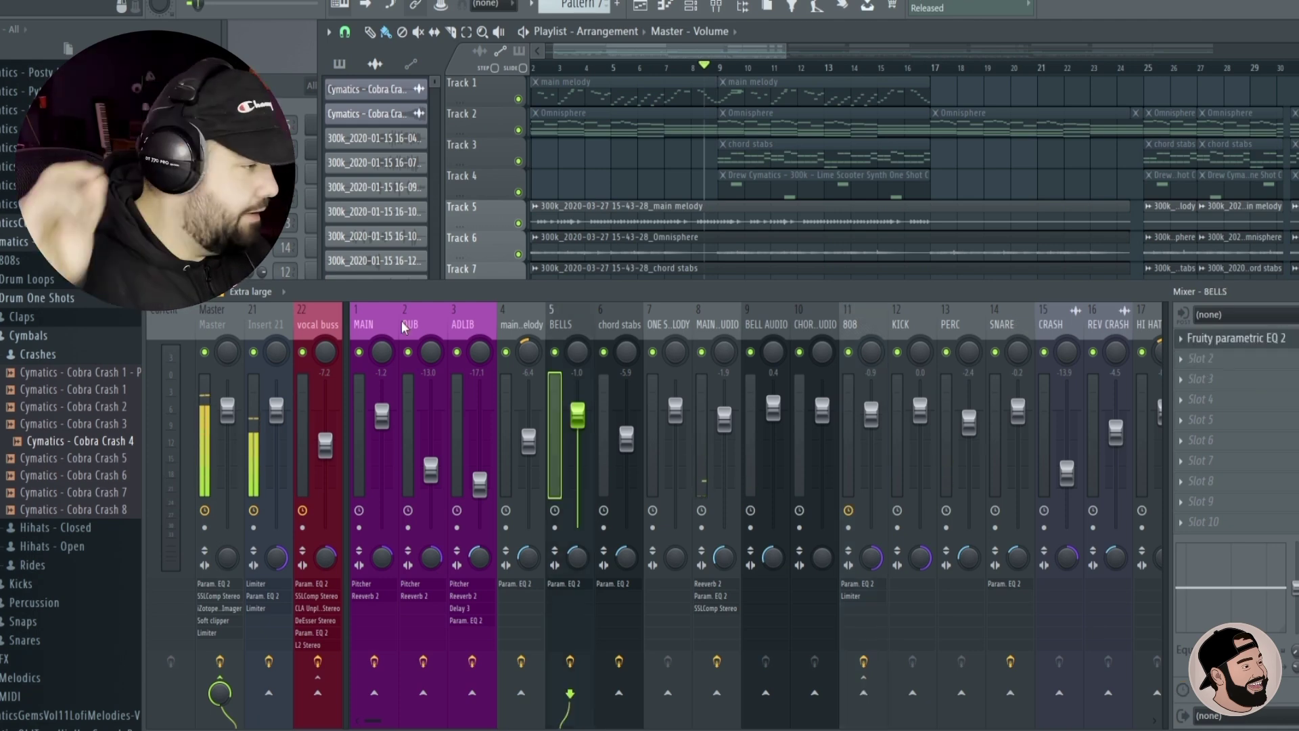
{"action": "key", "text": "F9"}
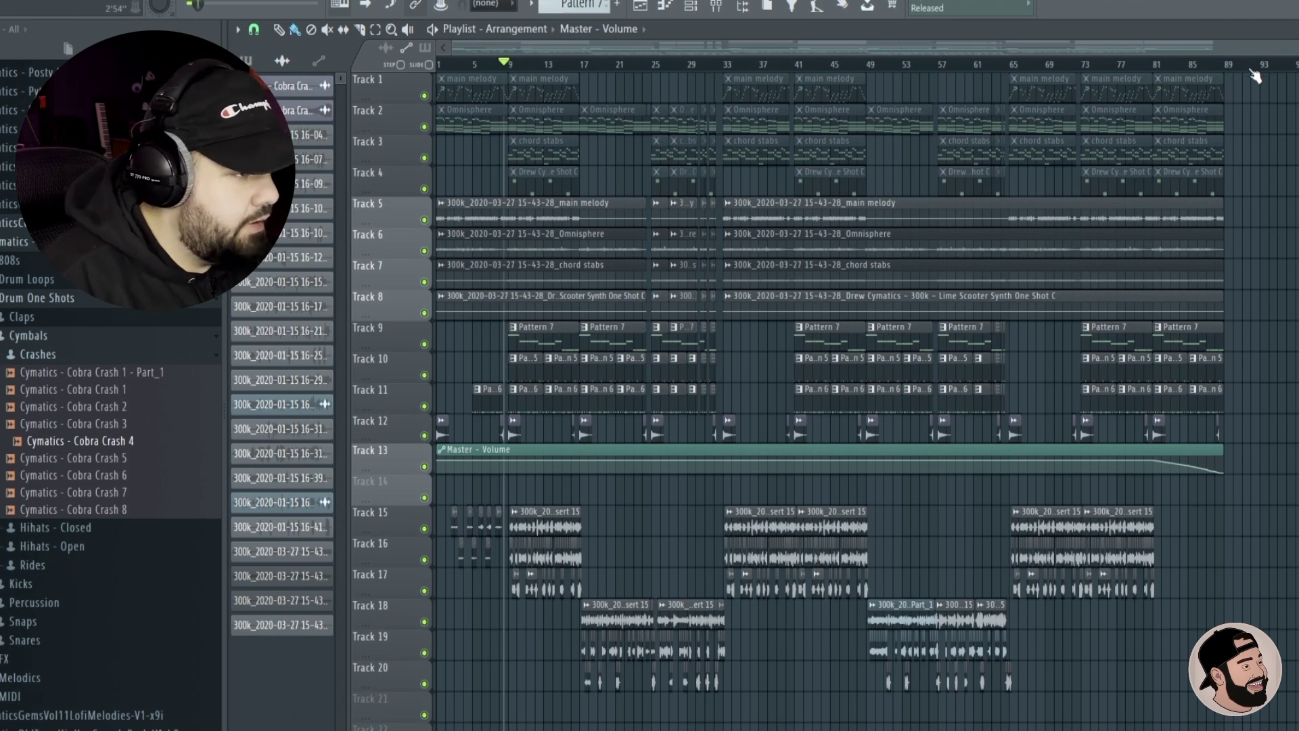
{"action": "left_click_drag", "start_coordinate": [1228, 65], "coordinate": [865, 70]}
{"action": "key", "text": "ctrl+a"}
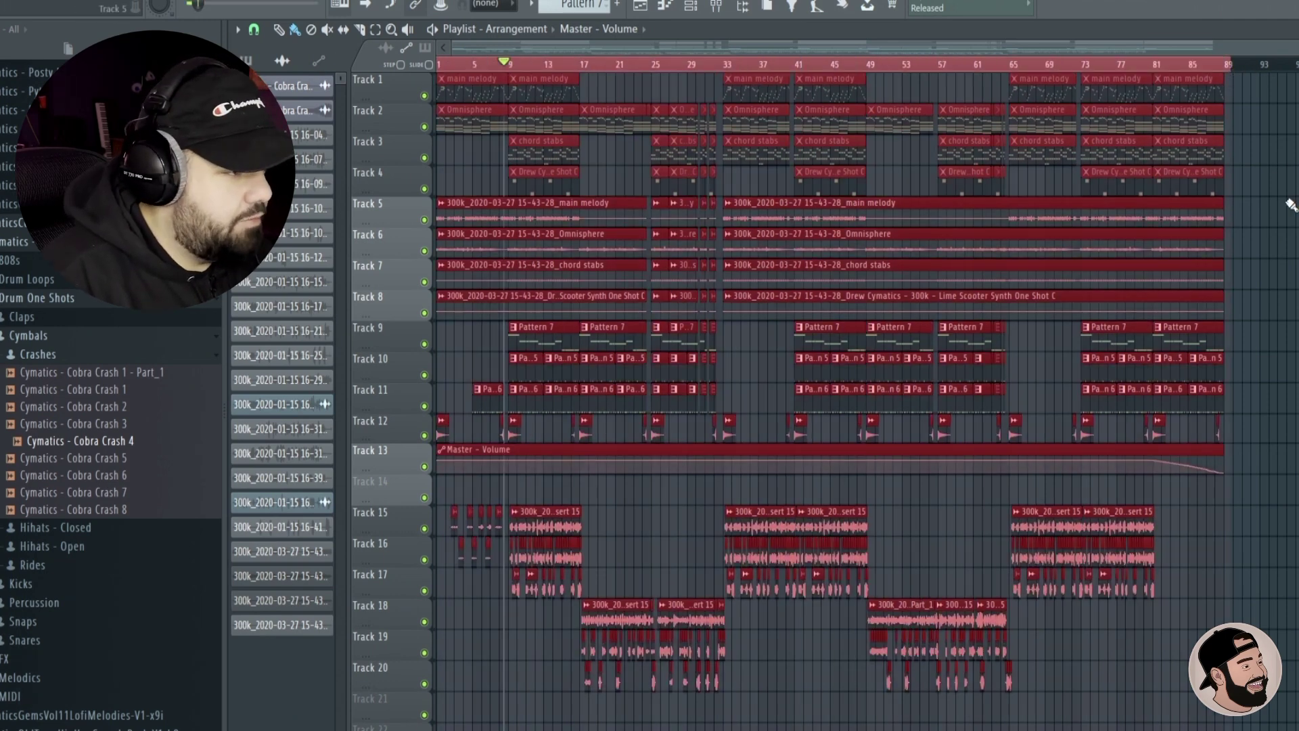
{"action": "scroll", "coordinate": [967, 104], "scroll_direction": "up", "scroll_amount": 5}
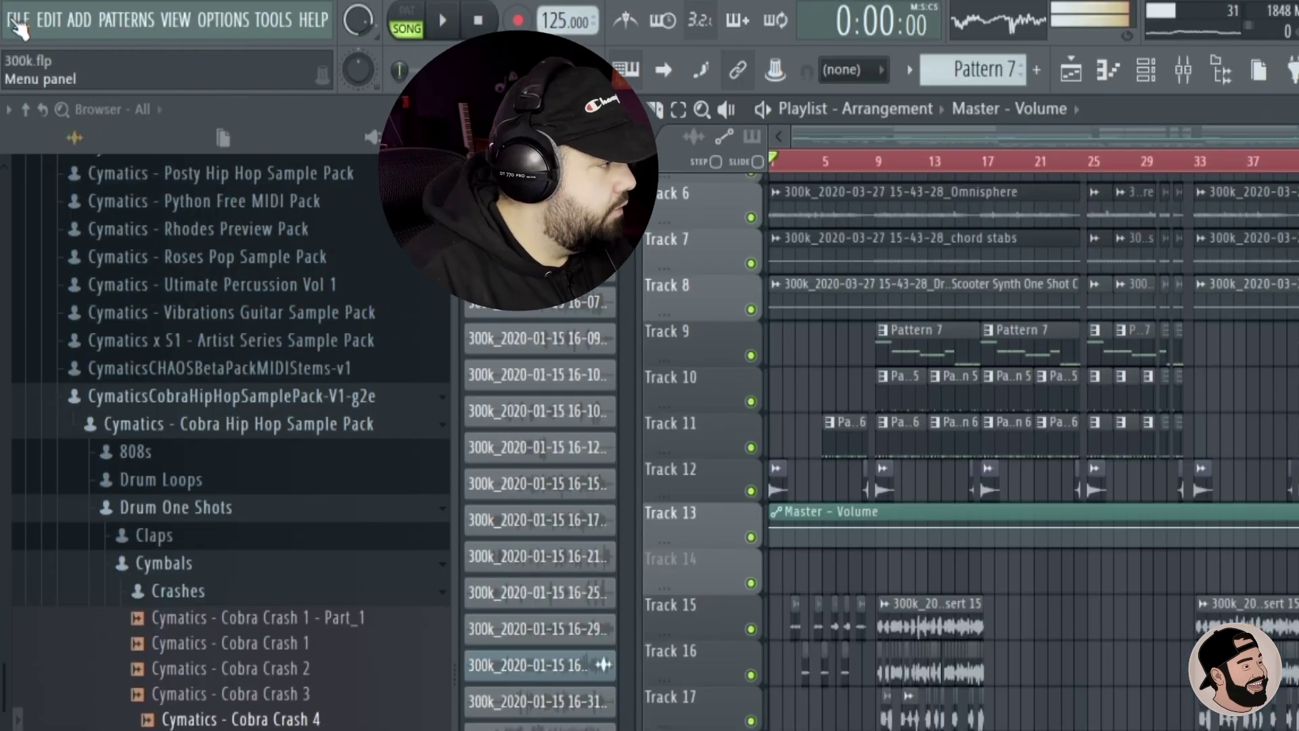
Step: Export the song as a WAV file, saving to the Desktop
{"action": "left_click", "coordinate": [17, 20]}
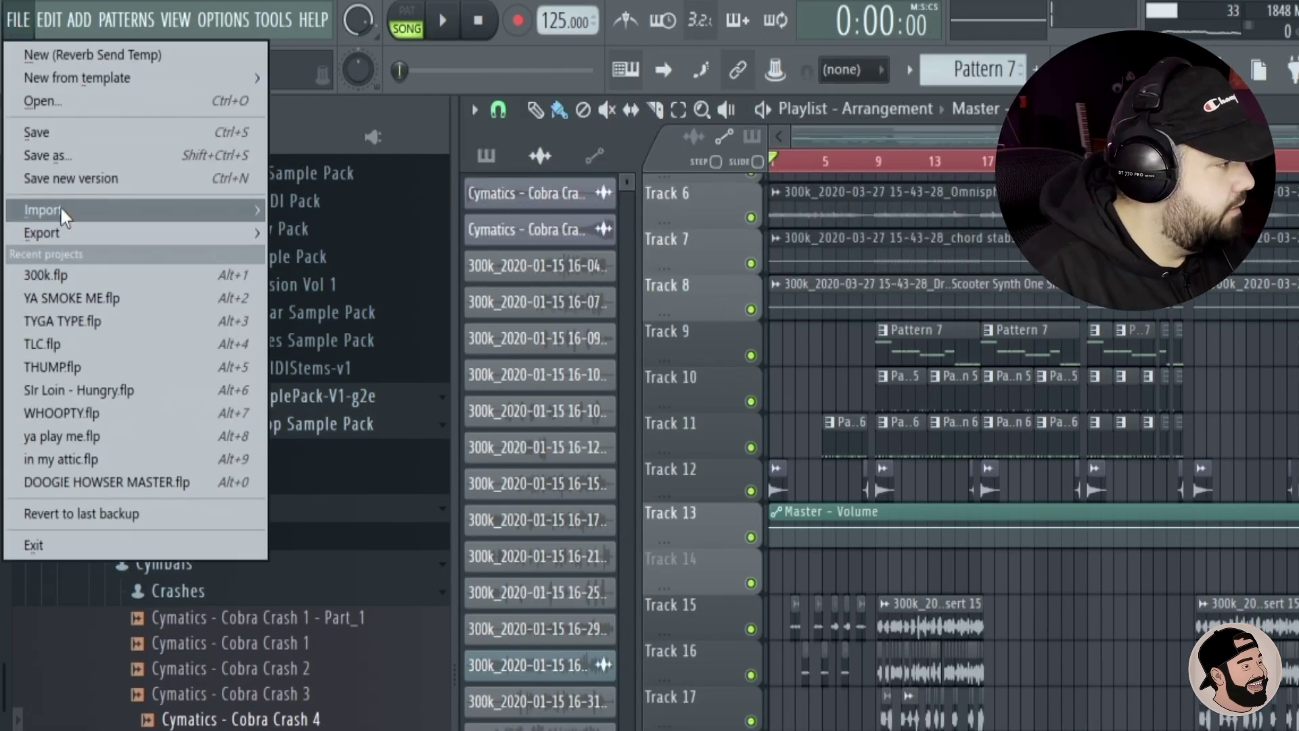
{"action": "mouse_move", "coordinate": [109, 233]}
{"action": "left_click", "coordinate": [364, 256]}
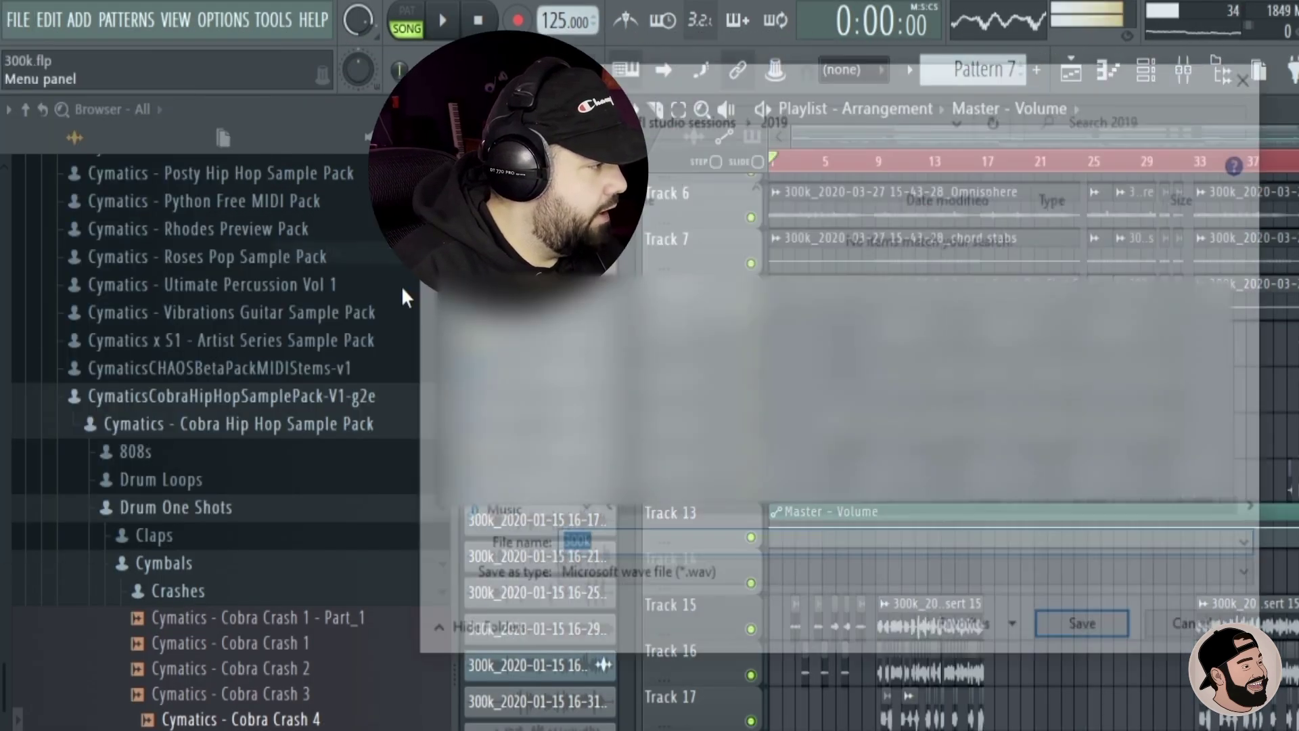
{"action": "scroll", "coordinate": [575, 223], "scroll_direction": "up", "scroll_amount": 5}
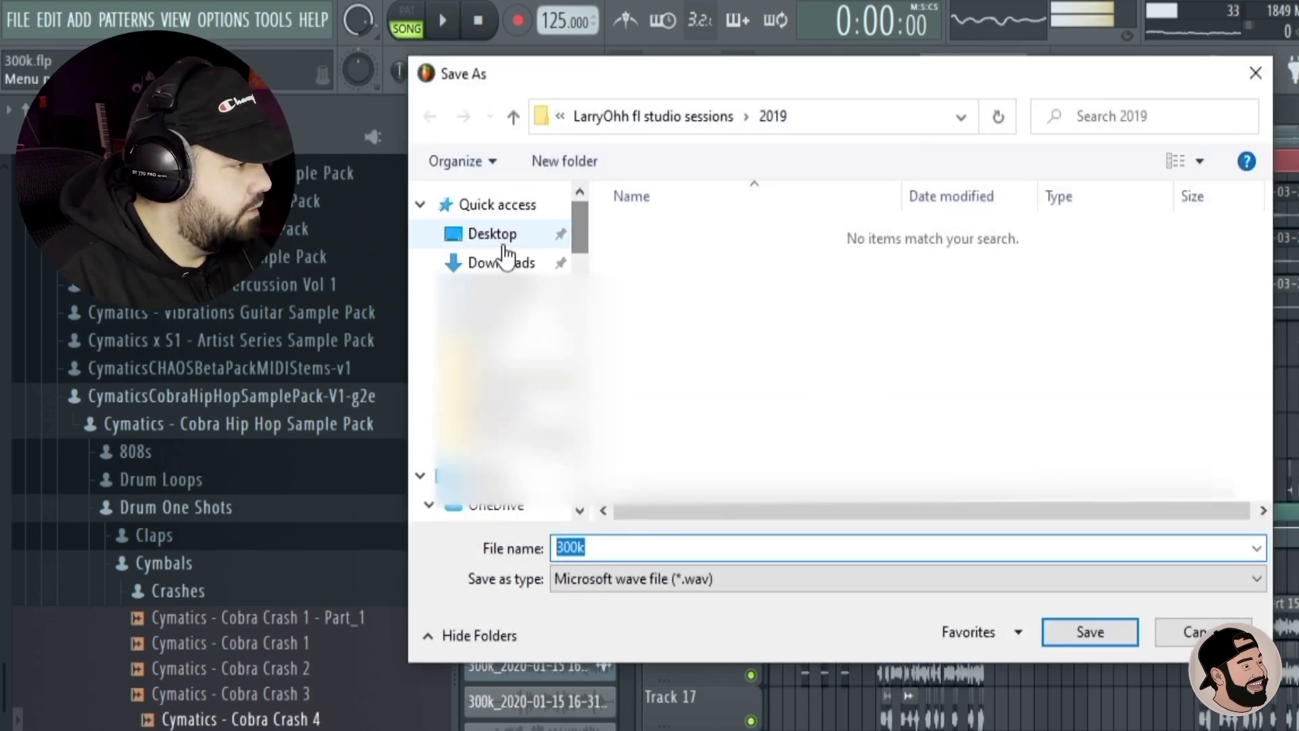
{"action": "left_click", "coordinate": [492, 233]}
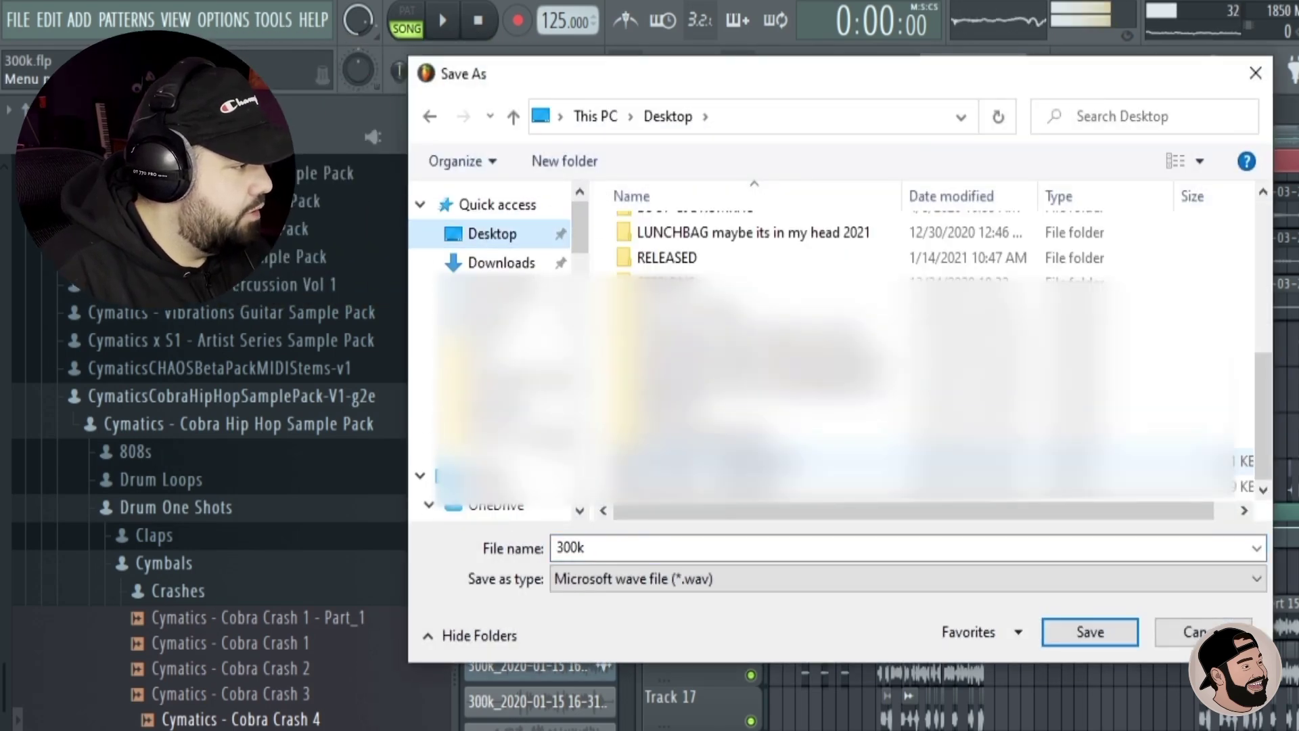
Step: Create a new Desktop folder named Drip Down stems and open it
{"action": "right_click", "coordinate": [609, 452]}
{"action": "mouse_move", "coordinate": [714, 711]}
{"action": "left_click", "coordinate": [890, 711]}
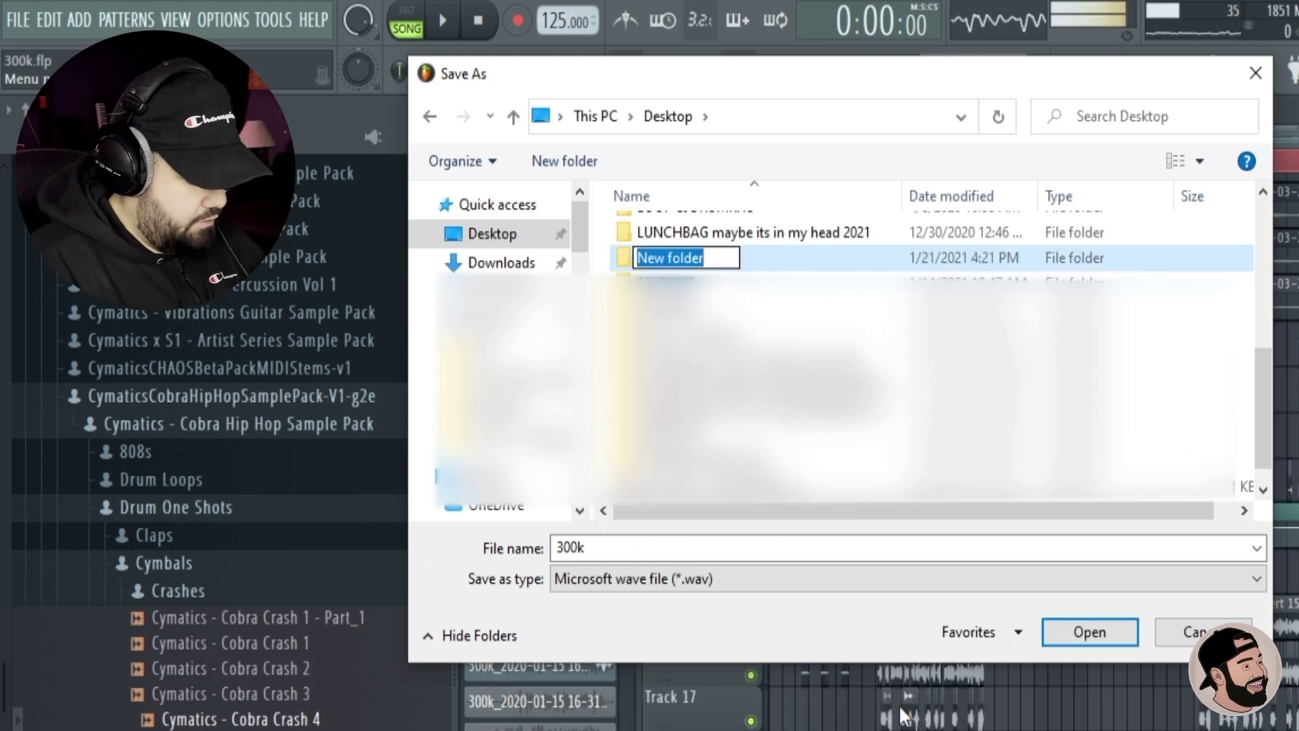
{"action": "type", "text": "dRIP Down stems"}
{"action": "key", "text": "Return"}
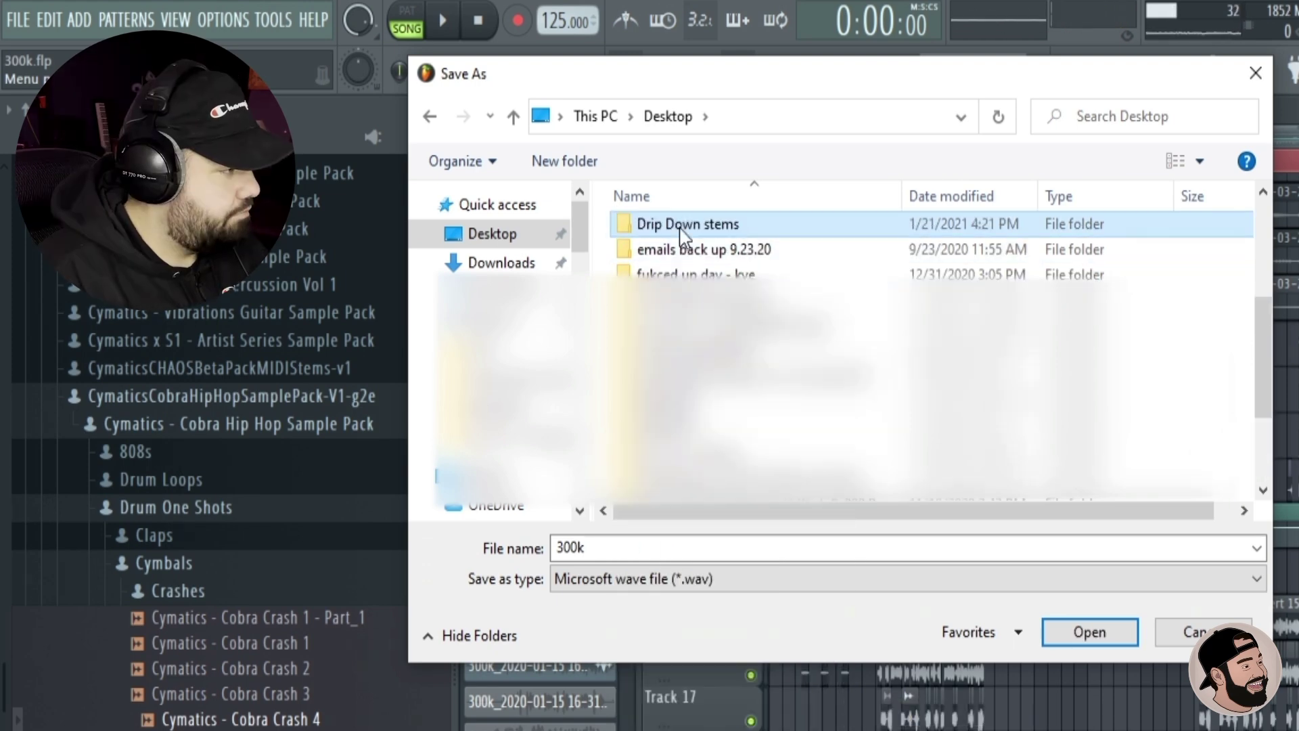
{"action": "key", "text": "Return"}
Step: Save the export as drip down, add an MP3 copy, and set WAV bit depth to 24Bit int
{"action": "type", "text": "drip down"}
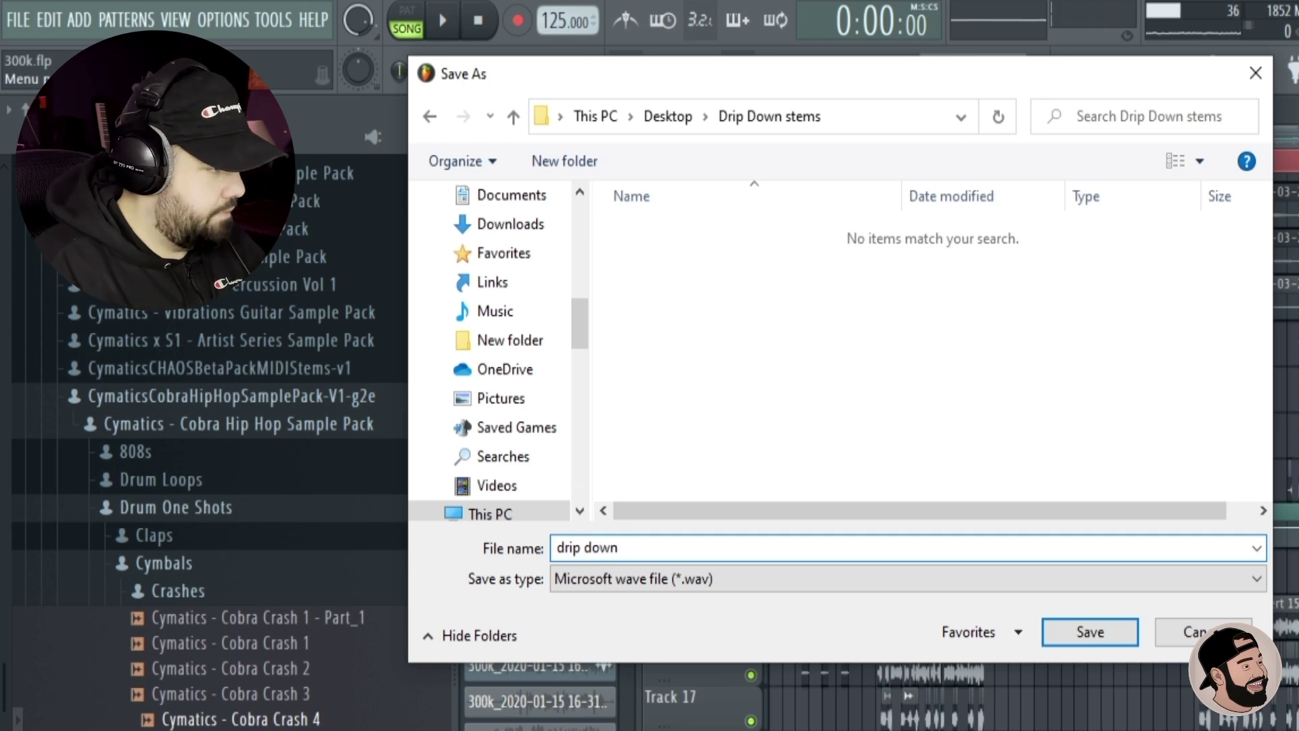
{"action": "key", "text": "Return"}
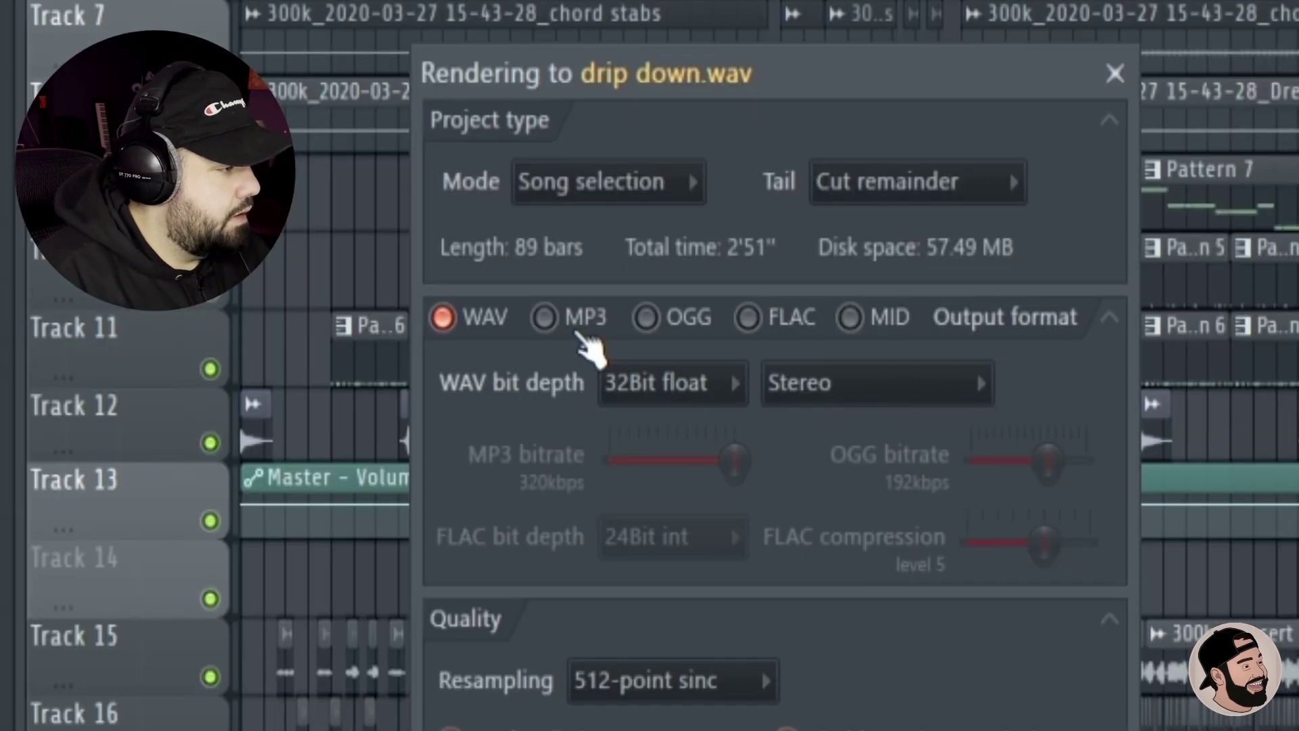
{"action": "left_click", "coordinate": [605, 181]}
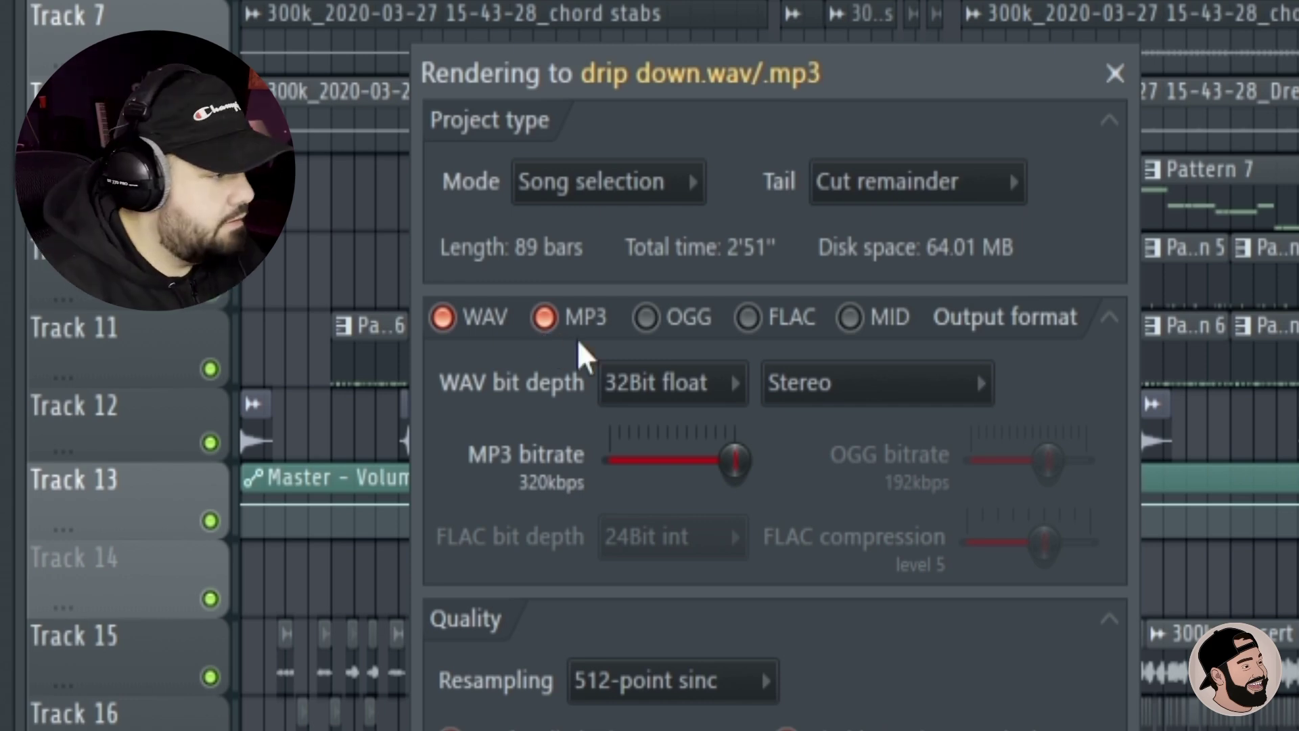
{"action": "left_click", "coordinate": [688, 393]}
{"action": "left_click", "coordinate": [696, 466]}
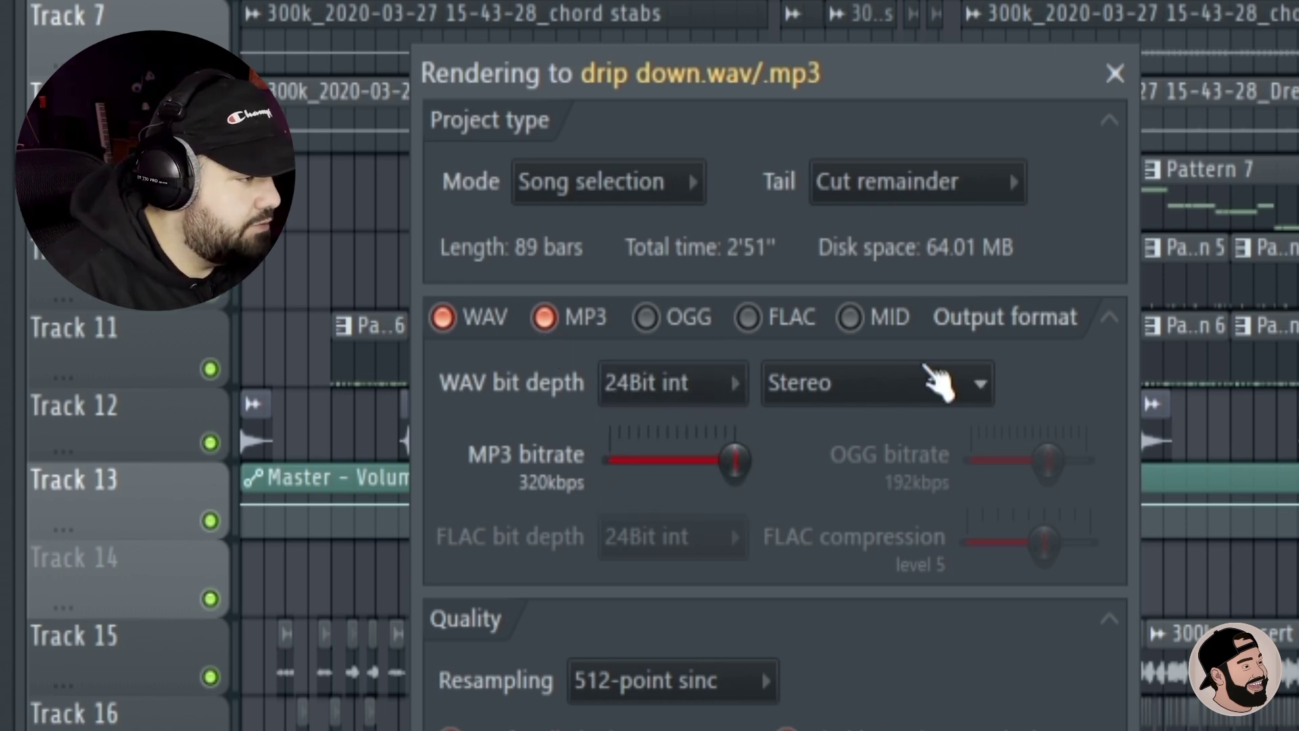
Step: Keep Song mode, 512-point sinc, 320kbps MP3 and stereo output, and enable Split mixer tracks
{"action": "left_click", "coordinate": [608, 184]}
{"action": "left_click", "coordinate": [603, 187]}
{"action": "left_click", "coordinate": [607, 193]}
{"action": "left_click", "coordinate": [590, 223]}
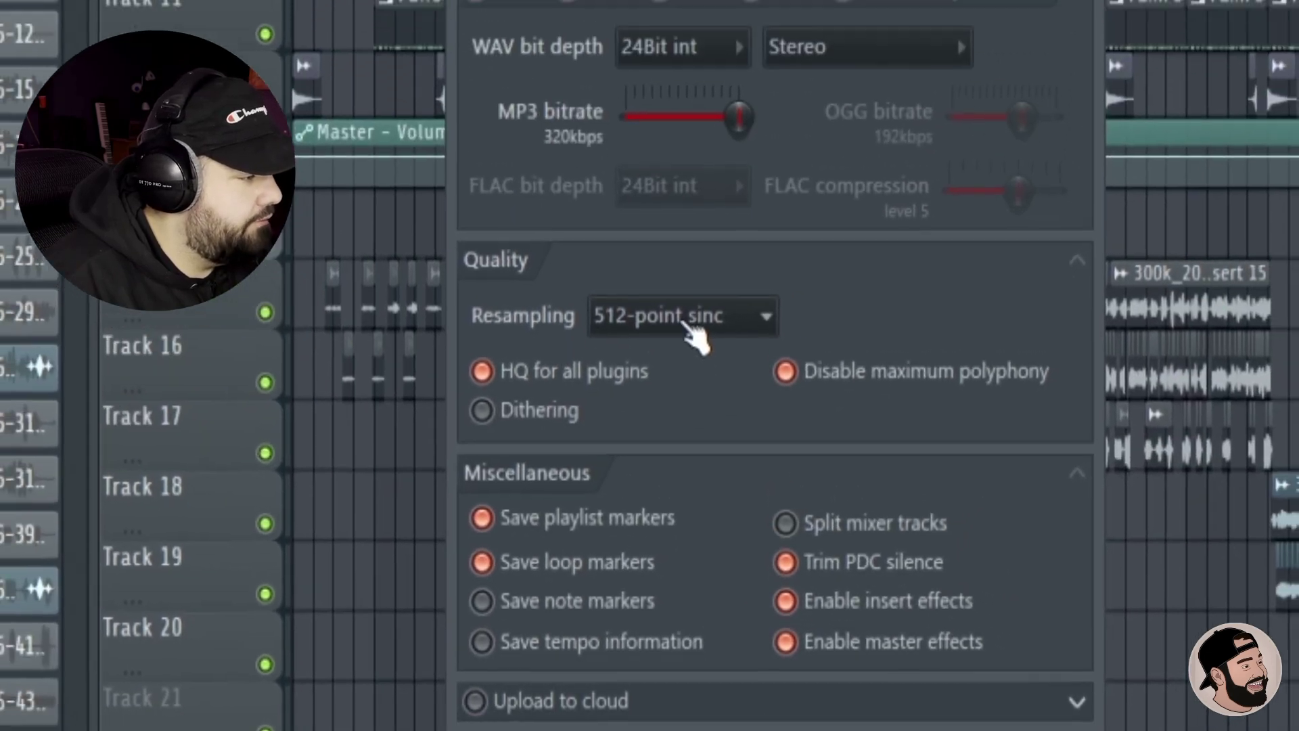
{"action": "left_click", "coordinate": [674, 115]}
{"action": "left_click", "coordinate": [673, 115]}
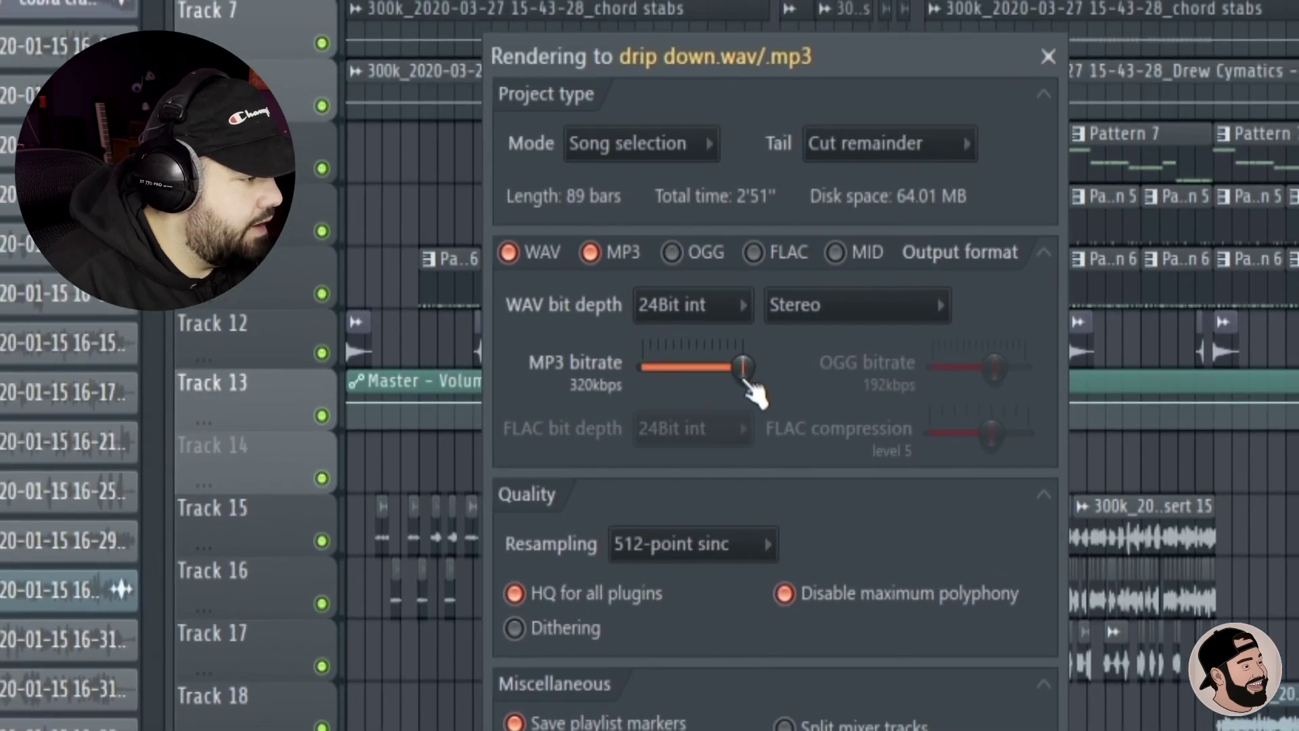
{"action": "mouse_move", "coordinate": [748, 377]}
{"action": "left_mouse_down"}
{"action": "mouse_move", "coordinate": [701, 376]}
{"action": "mouse_move", "coordinate": [744, 376]}
{"action": "left_mouse_up"}
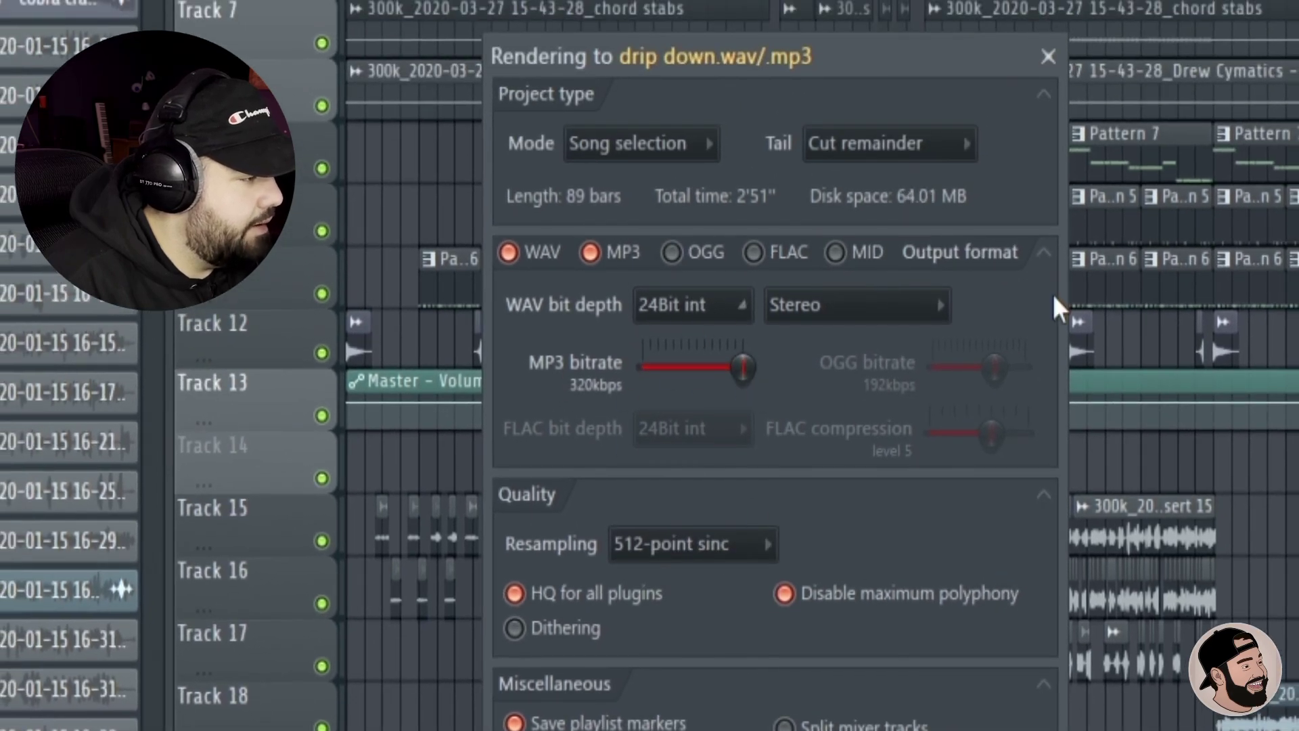
{"action": "left_click", "coordinate": [941, 305]}
{"action": "left_click", "coordinate": [873, 339]}
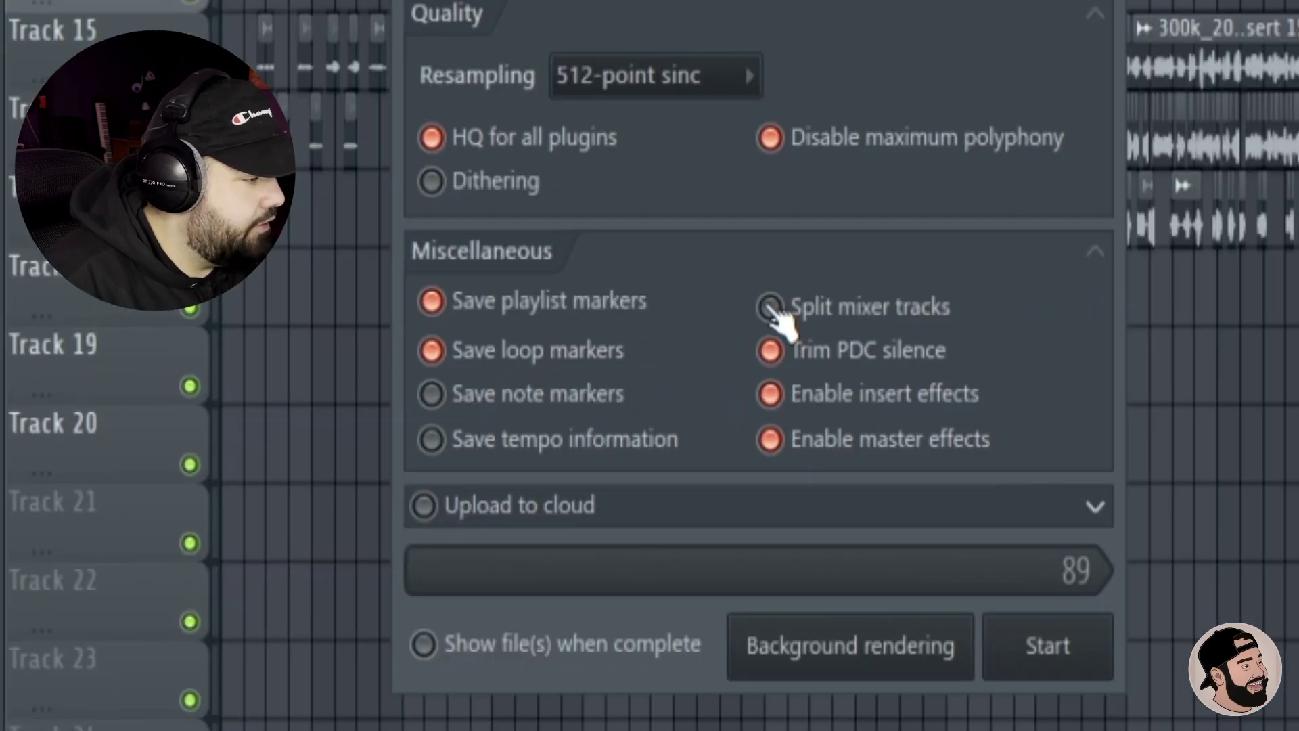
{"action": "left_click", "coordinate": [775, 310]}
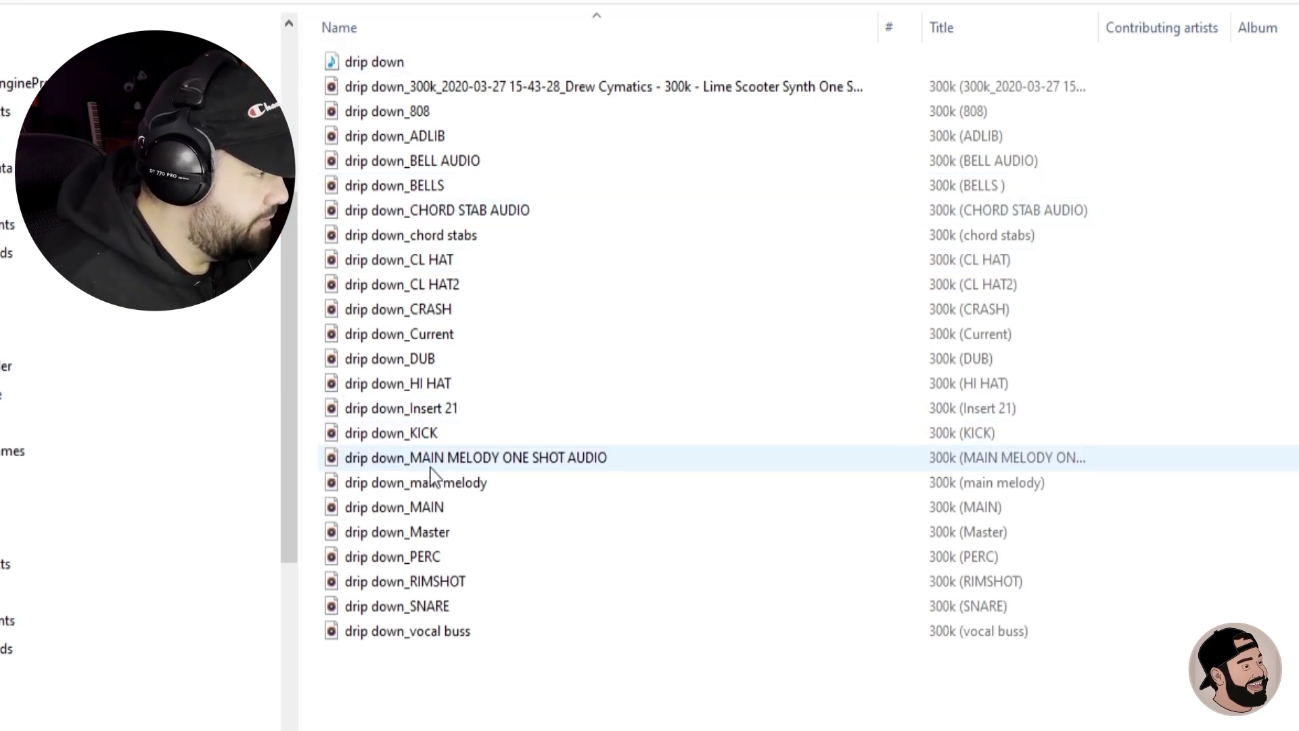
Step: Delete the drip down_Current stem and start renaming the full-mix drip down file
{"action": "left_click", "coordinate": [413, 339]}
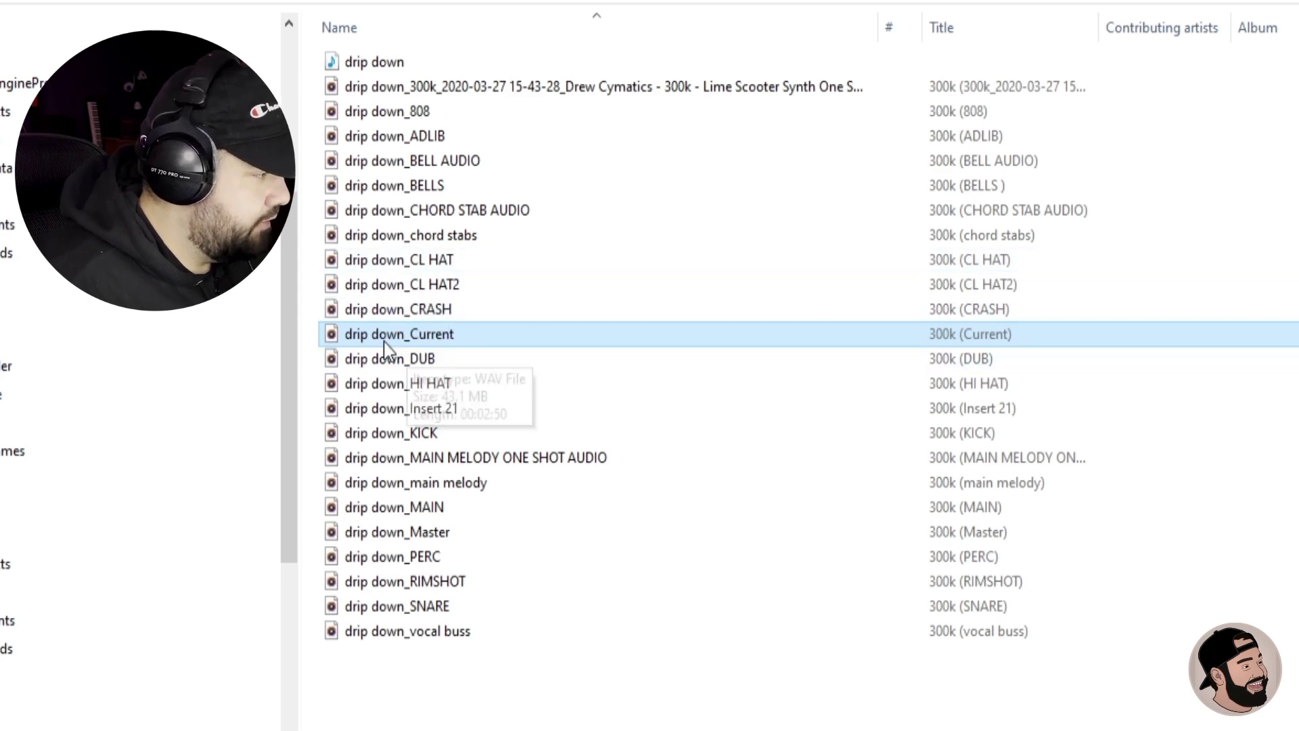
{"action": "right_click", "coordinate": [392, 333]}
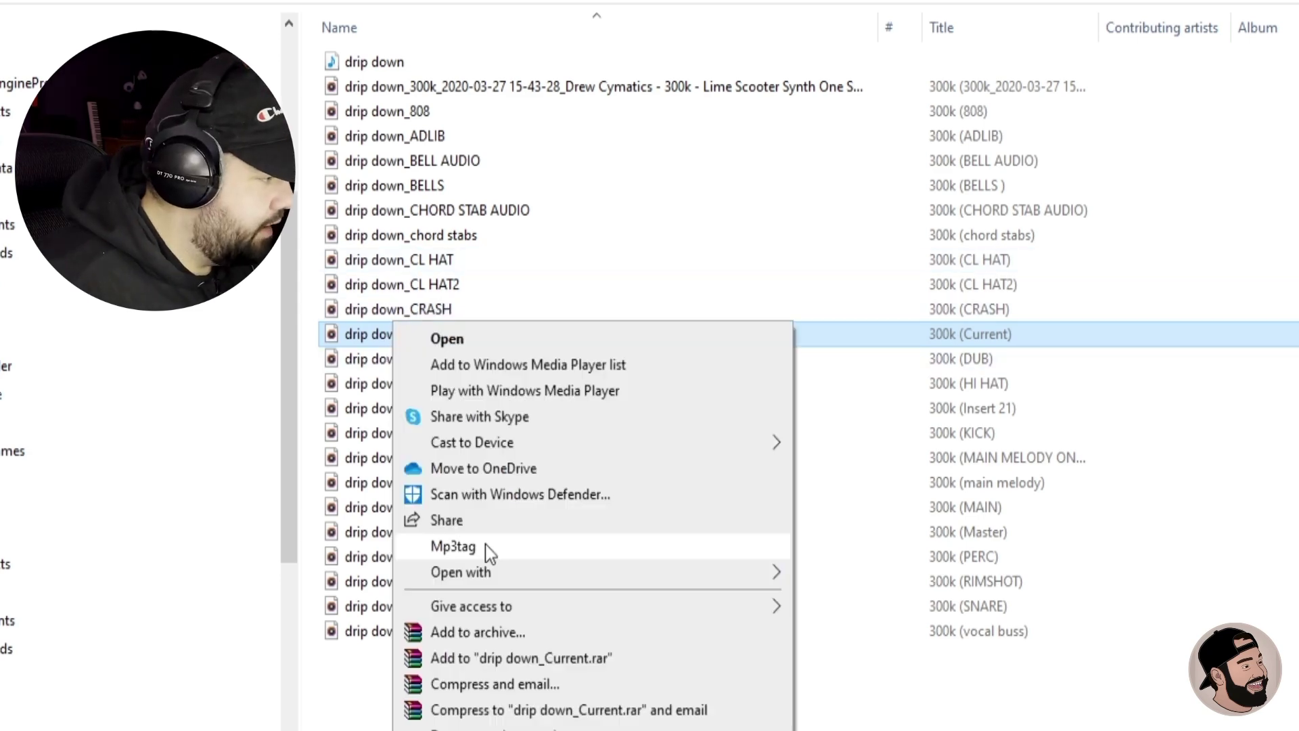
{"action": "key", "text": "Delete"}
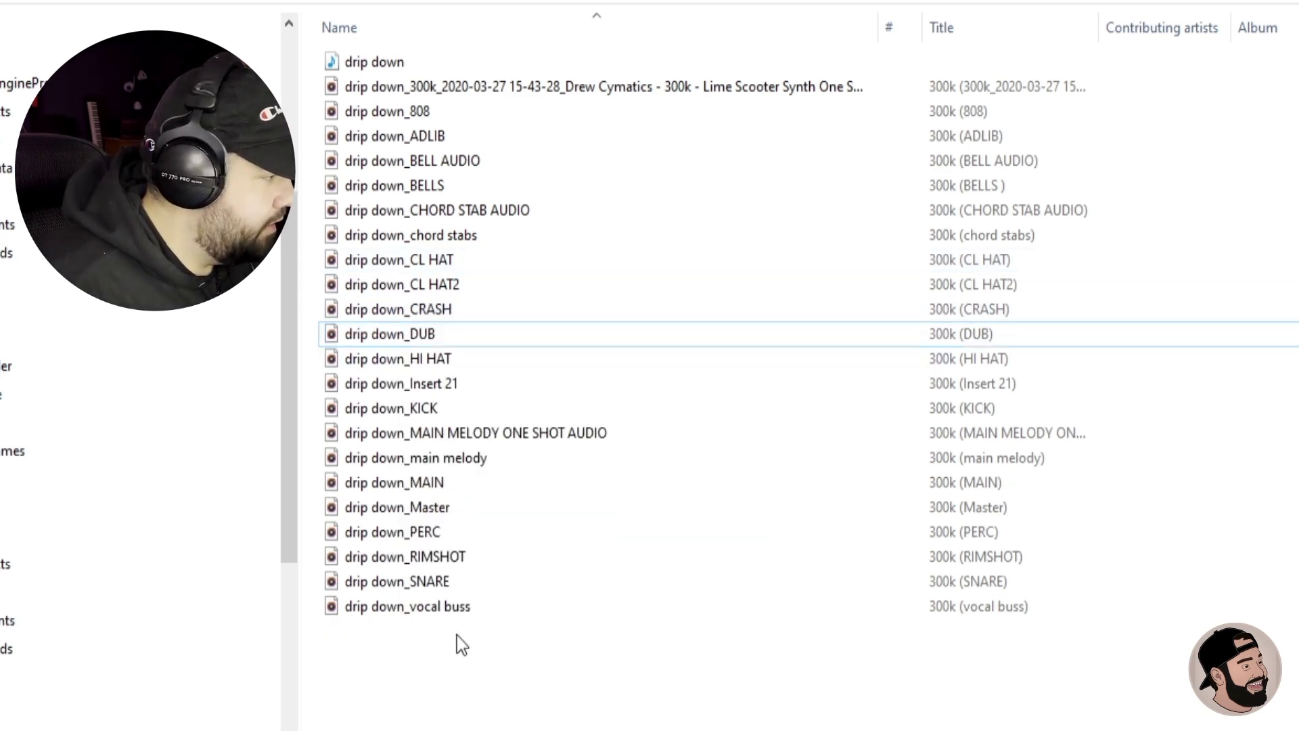
{"action": "left_click", "coordinate": [387, 65]}
{"action": "left_click", "coordinate": [400, 69]}
{"action": "left_click", "coordinate": [432, 63]}
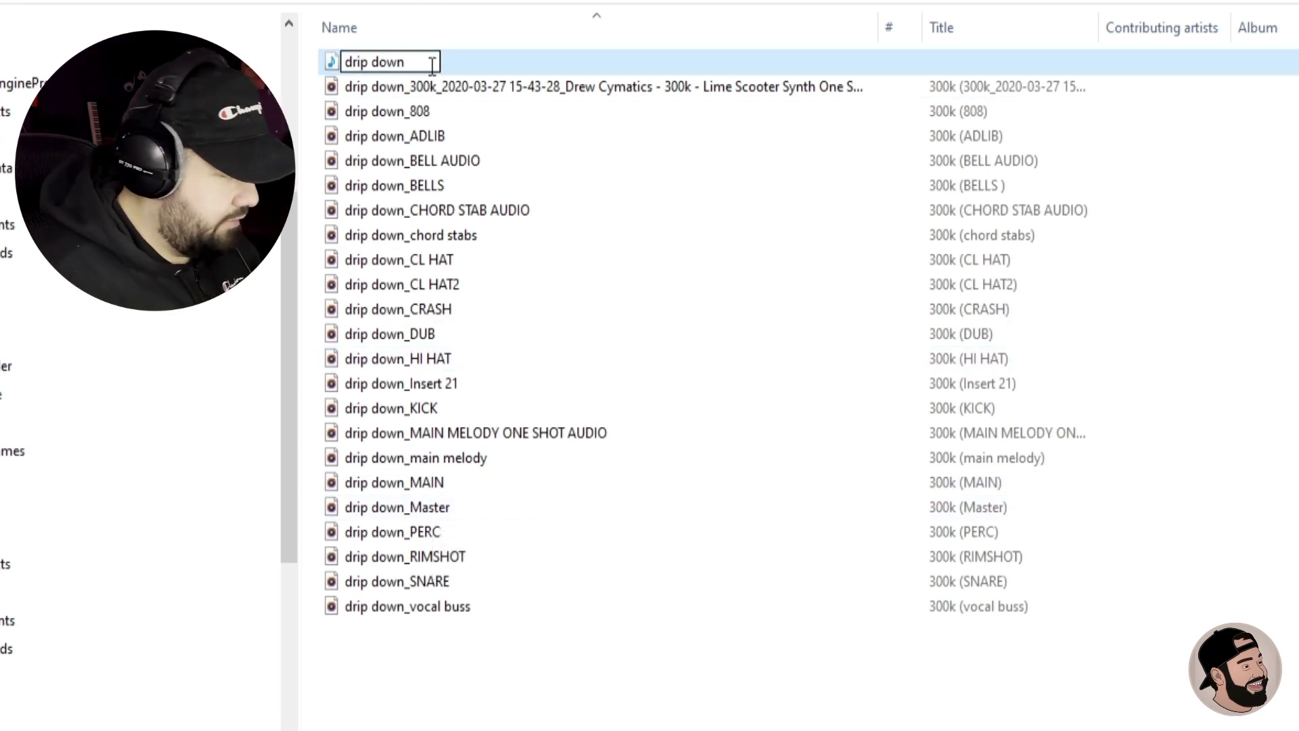
{"action": "type", "text": "refe"}
Step: Rename the drip down_Master stem to drip down ref
{"action": "left_click", "coordinate": [451, 516]}
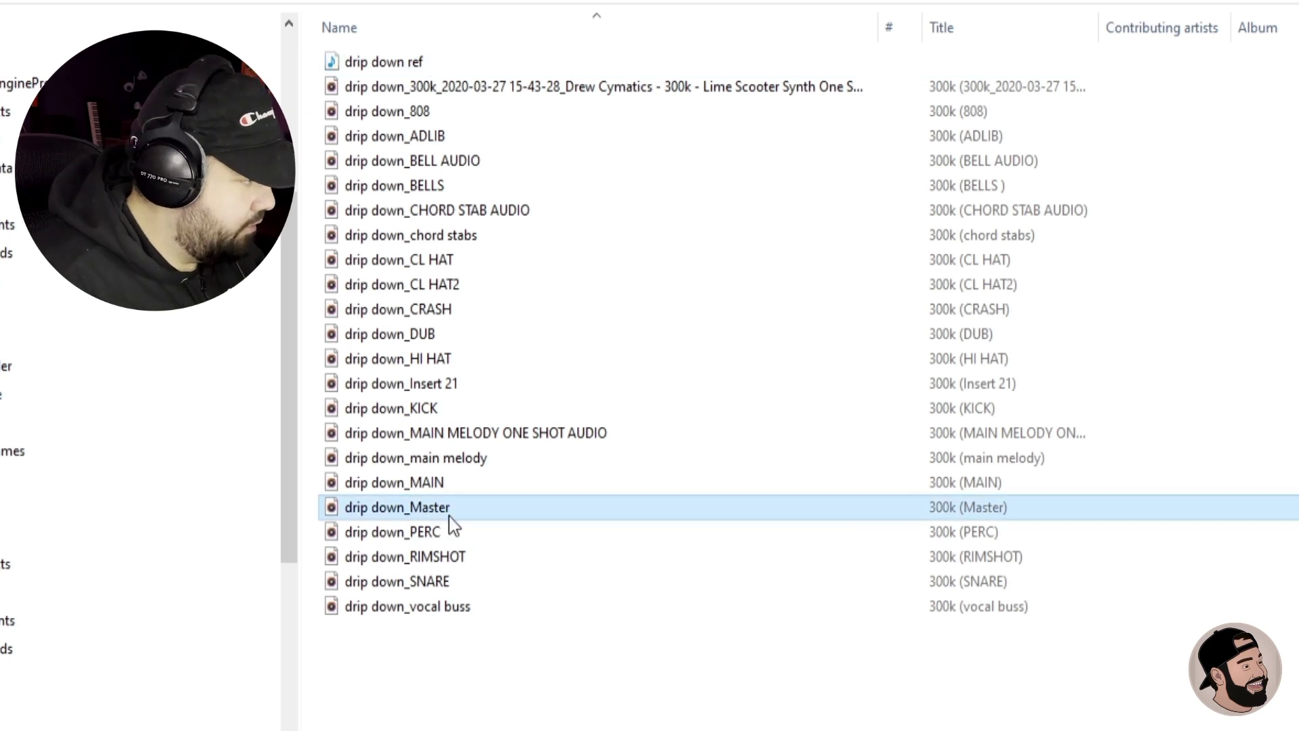
{"action": "key", "text": "F2"}
{"action": "key", "text": "BackSpace"}
{"action": "key", "text": "BackSpace"}
{"action": "key", "text": "BackSpace"}
{"action": "key", "text": "BackSpace"}
{"action": "key", "text": "BackSpace"}
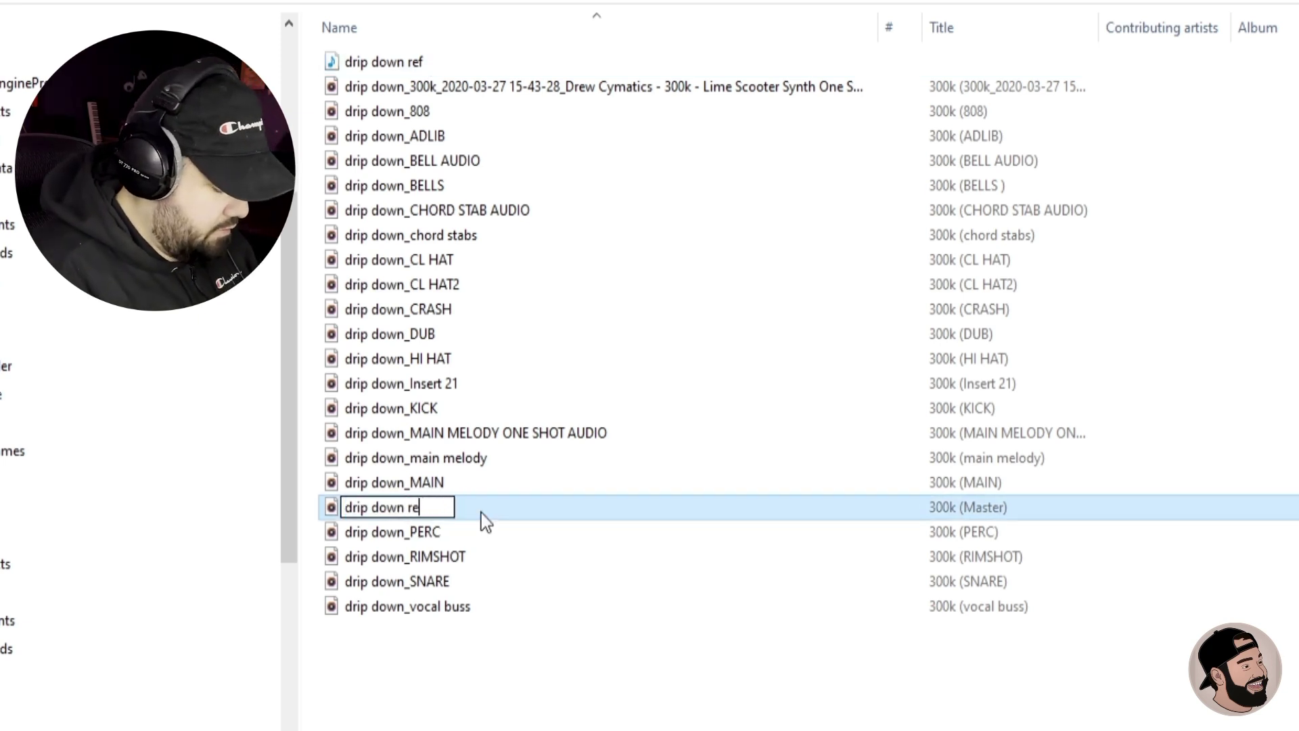
{"action": "type", "text": "ref"}
{"action": "key", "text": "Return"}
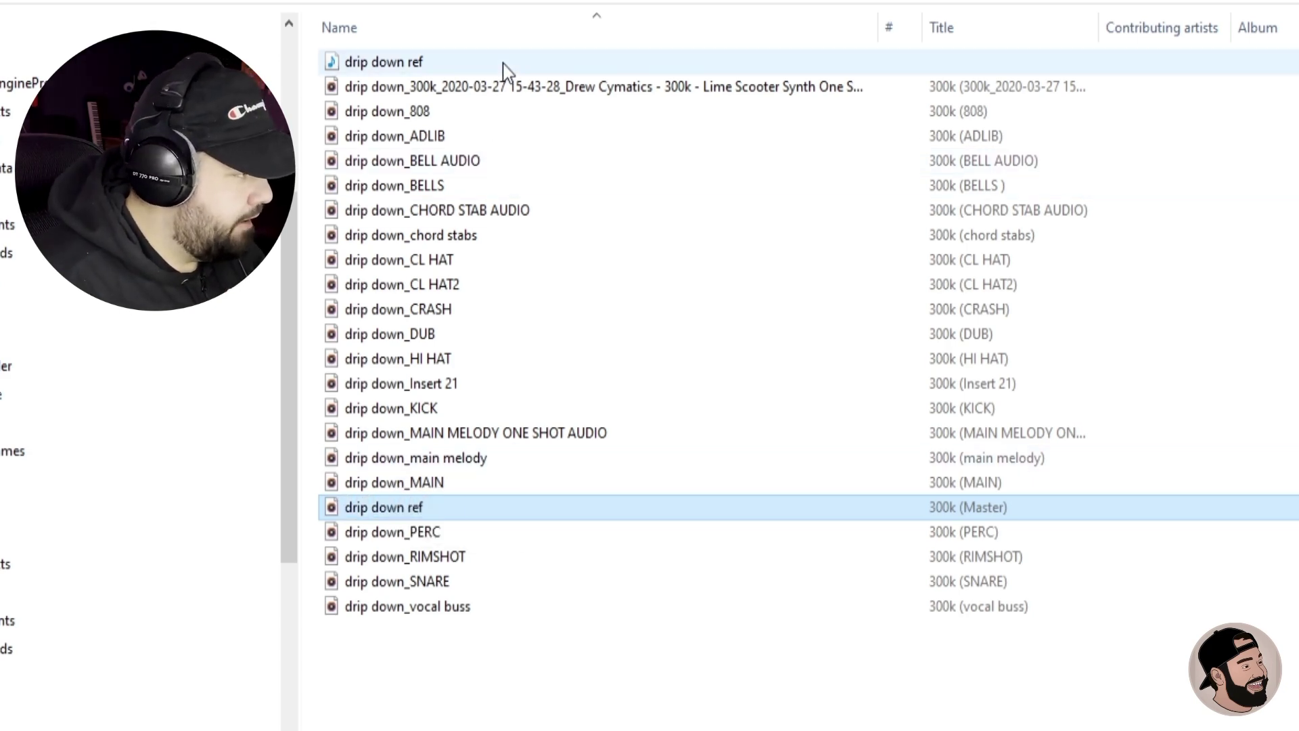
{"action": "left_click", "coordinate": [609, 383]}
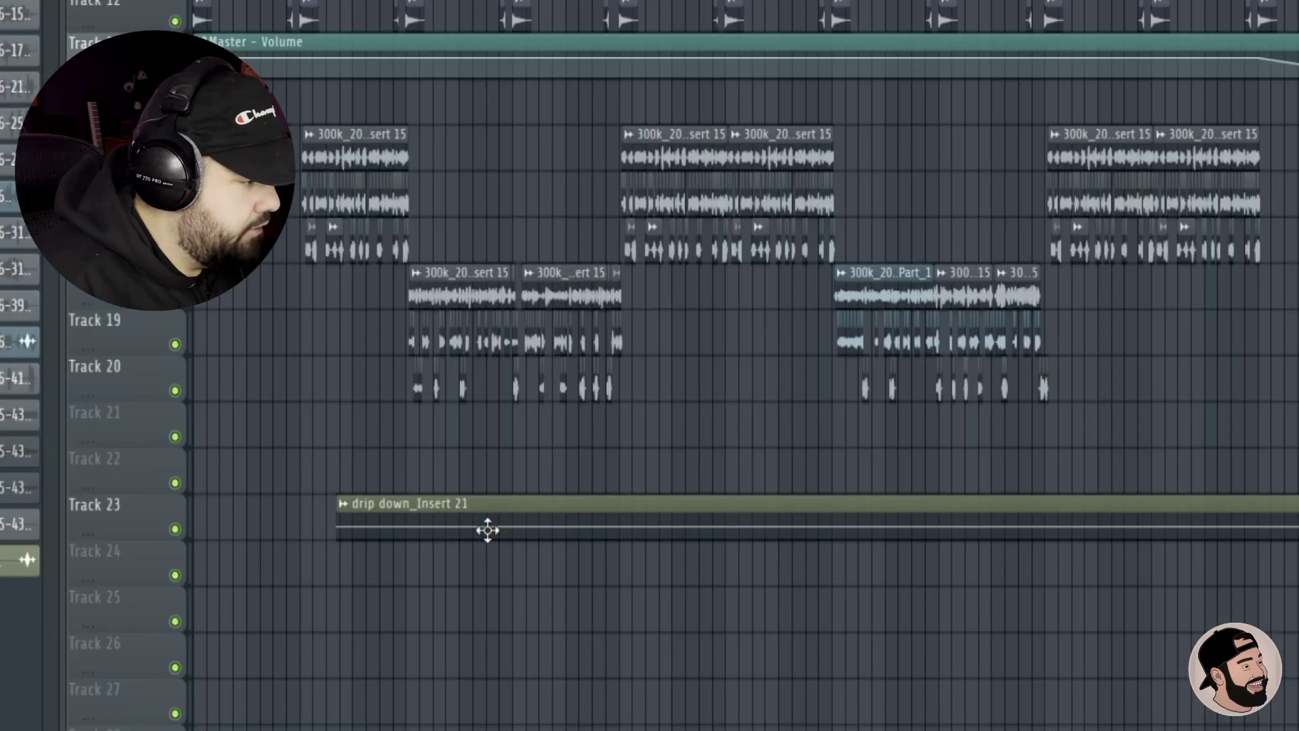
Step: Delete the empty drip down_Insert 21 stem file
{"action": "left_click_drag", "start_coordinate": [487, 531], "coordinate": [226, 510]}
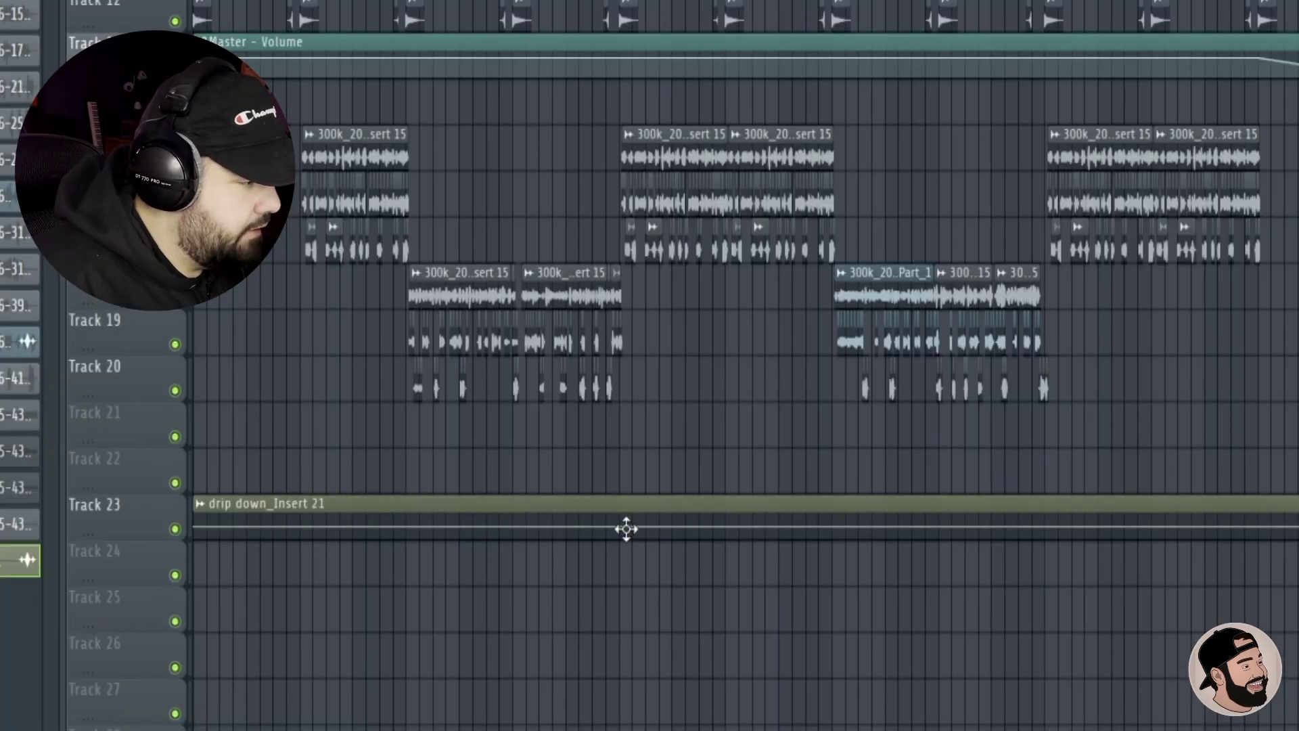
{"action": "double_click", "coordinate": [623, 530]}
{"action": "left_click", "coordinate": [902, 57]}
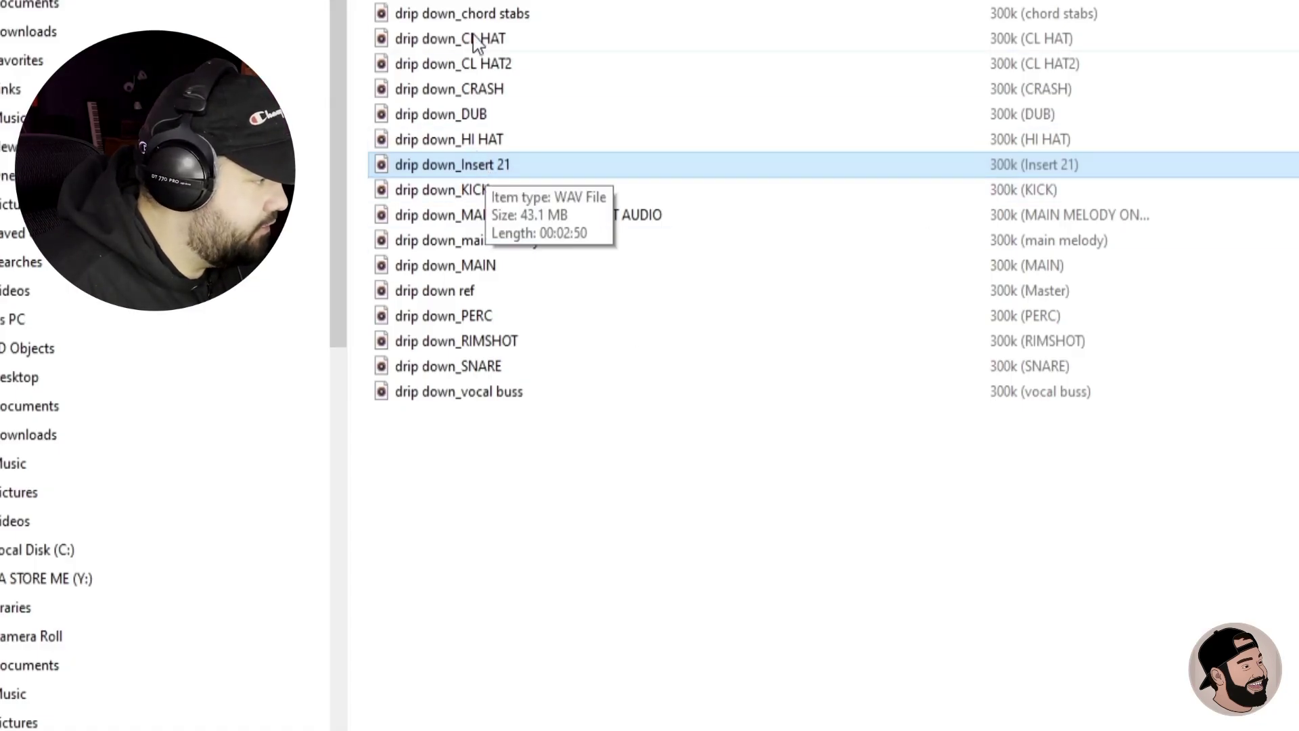
{"action": "right_click", "coordinate": [494, 165]}
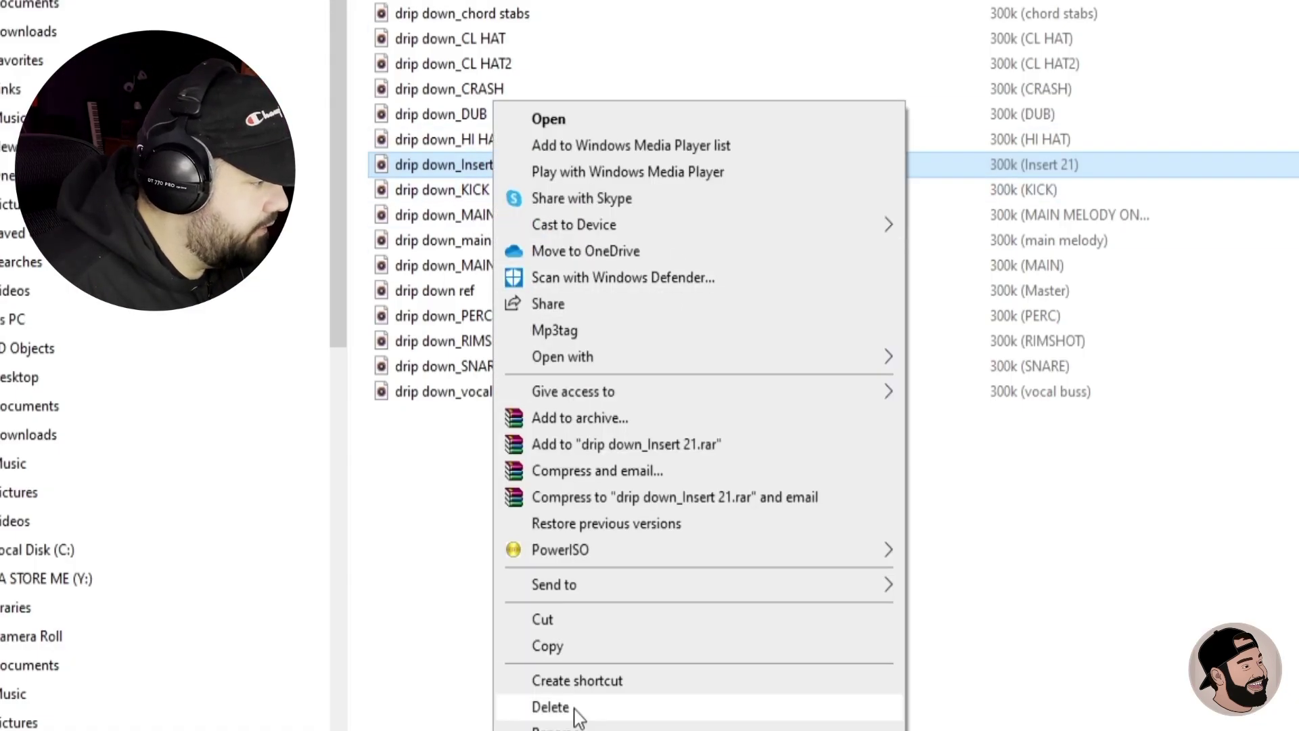
{"action": "left_click", "coordinate": [575, 705]}
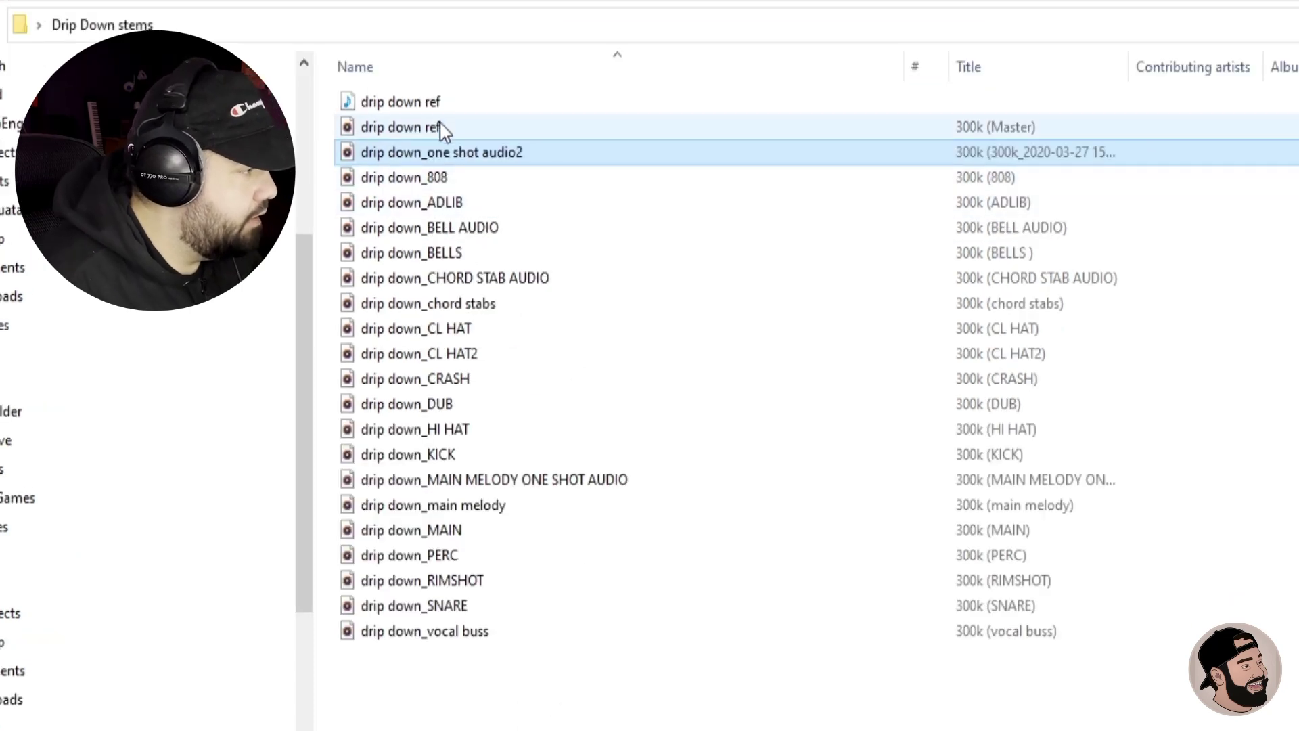
{"action": "left_click", "coordinate": [442, 129]}
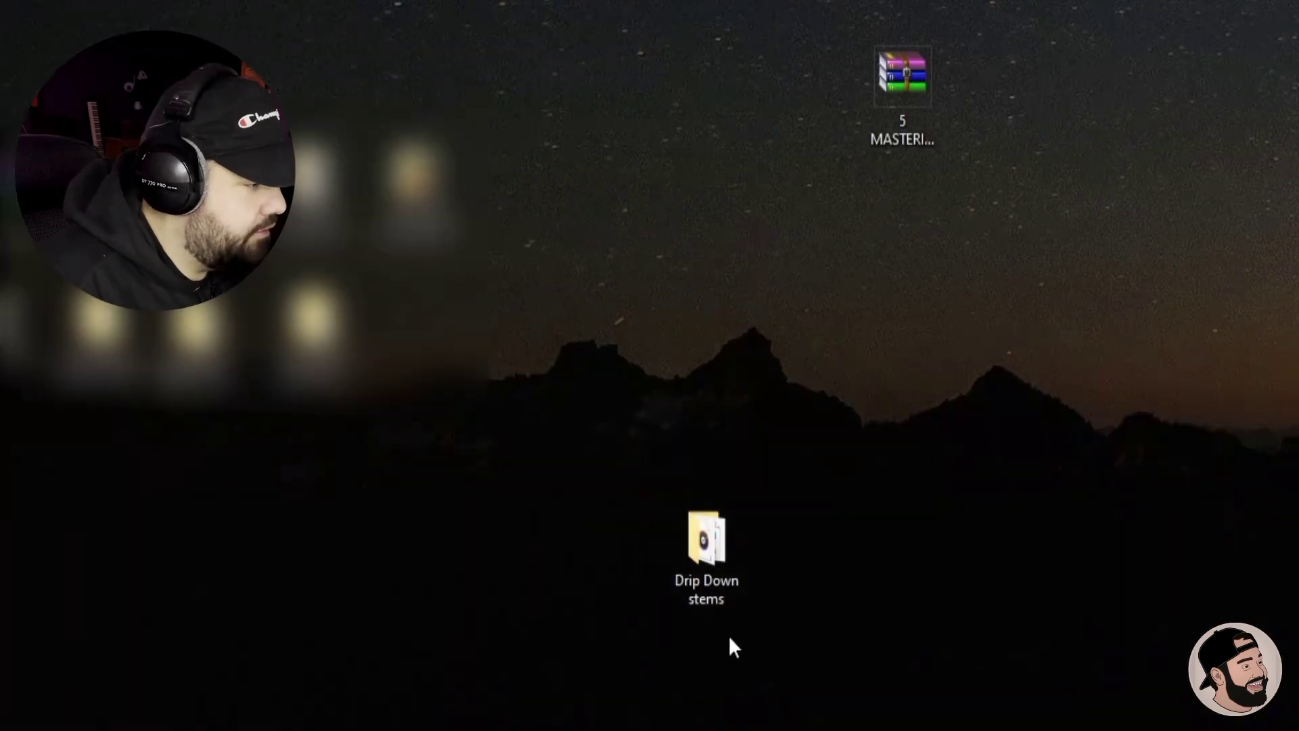
Step: Compress the Drip Down stems folder into a zipped archive
{"action": "right_click", "coordinate": [708, 546]}
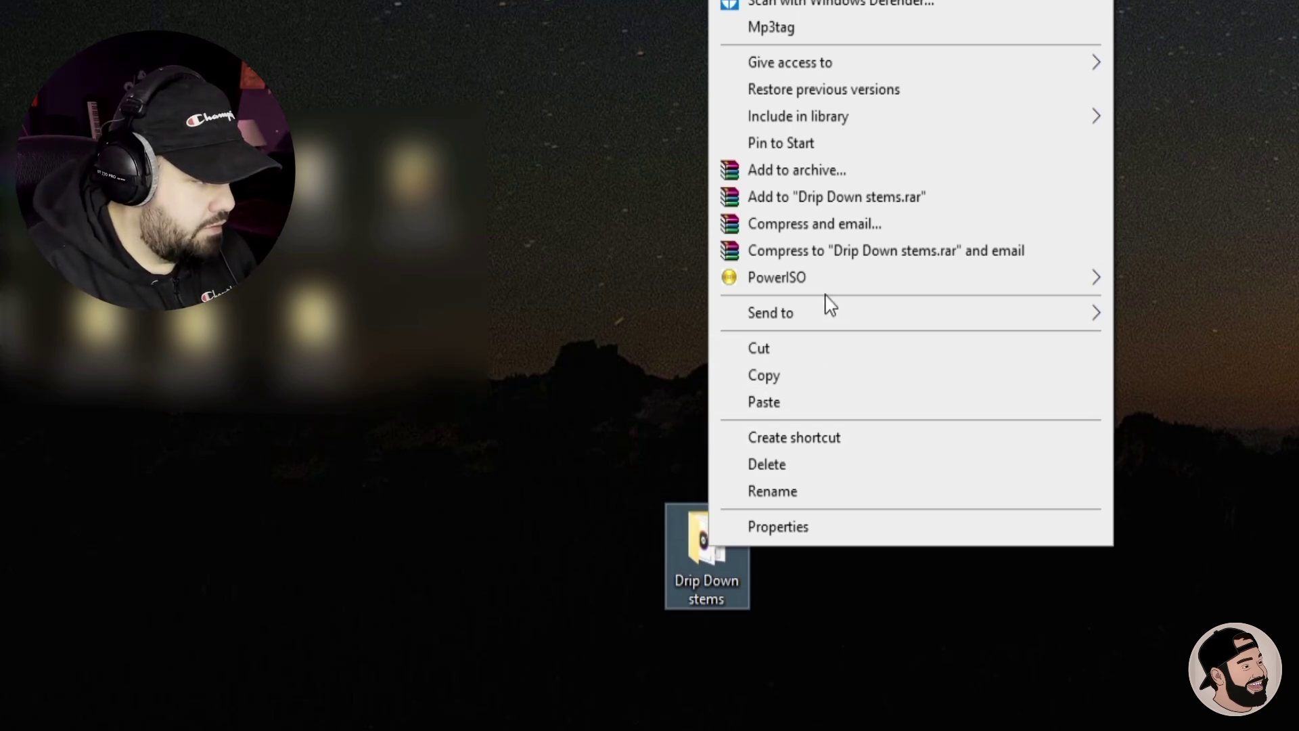
{"action": "mouse_move", "coordinate": [821, 313]}
{"action": "left_click", "coordinate": [1226, 349]}
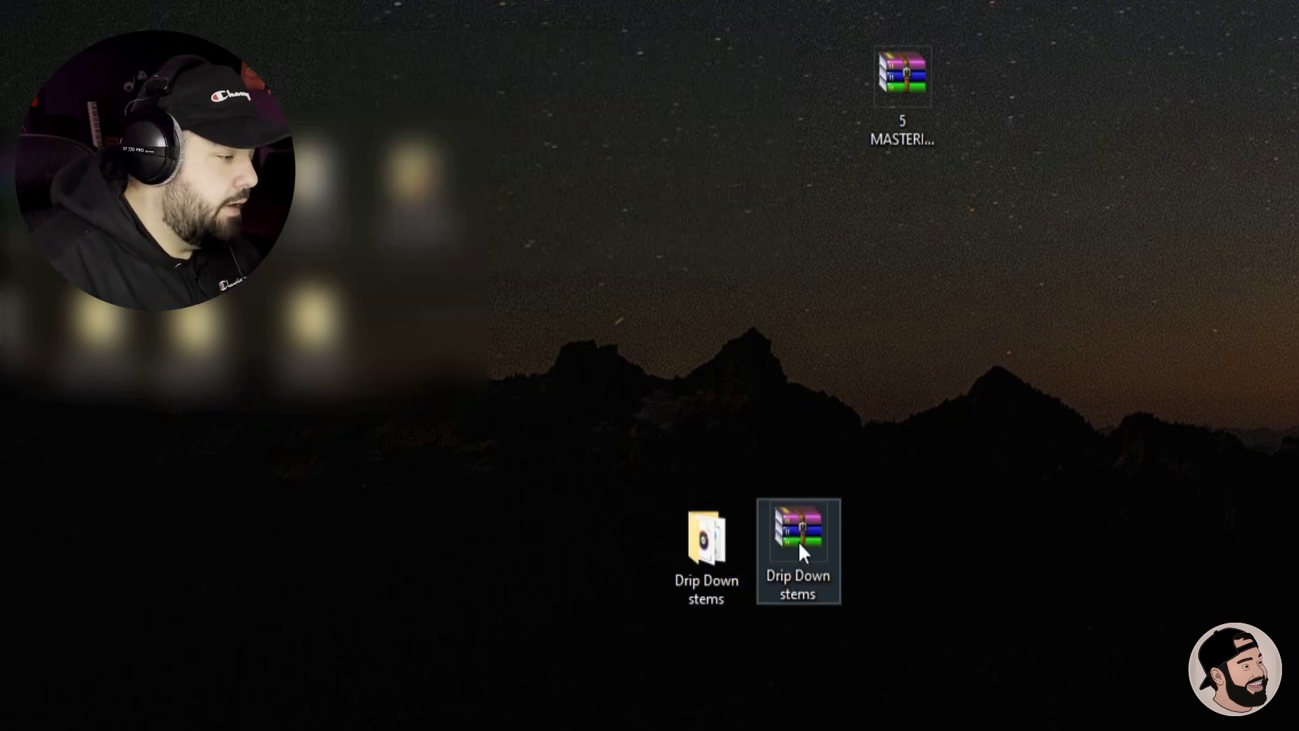
{"action": "mouse_move", "coordinate": [796, 541]}
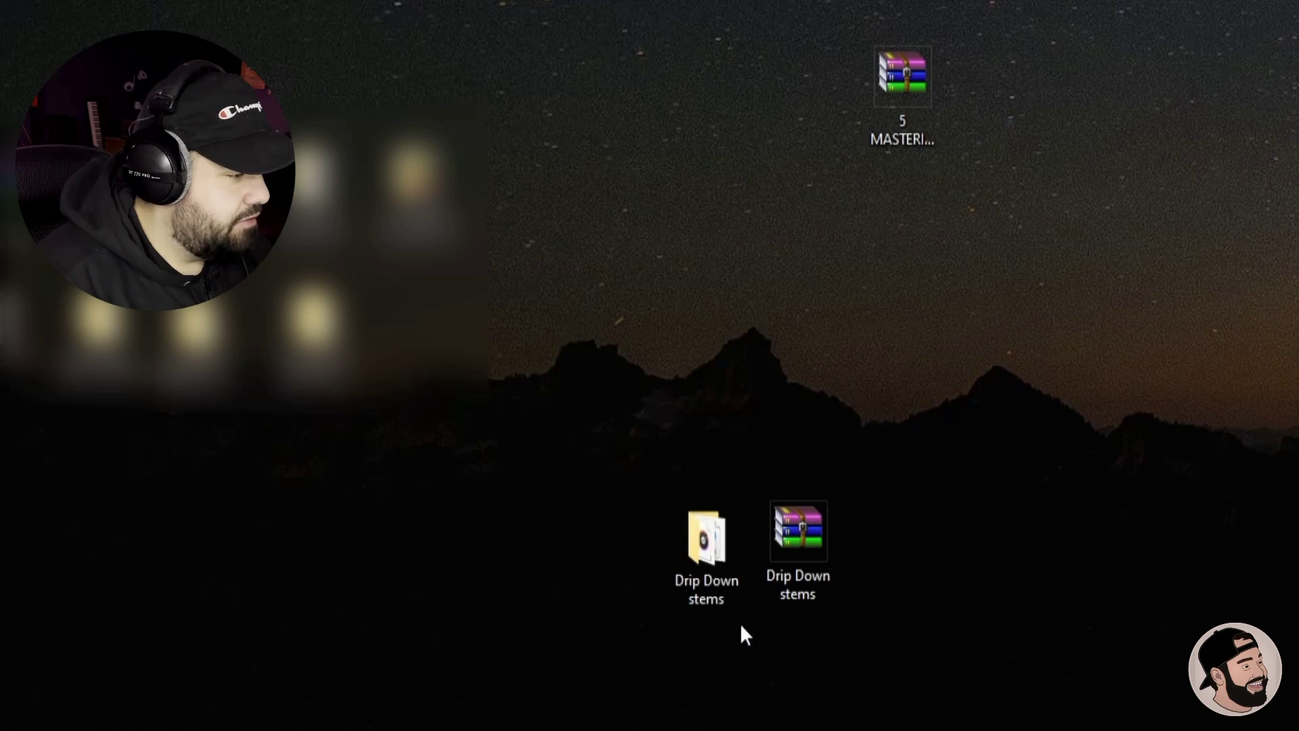
Step: Extract the Drip Down stems archive on the desktop into a Drip Down stems folder
{"action": "left_click_drag", "start_coordinate": [827, 523], "coordinate": [812, 380]}
{"action": "left_click", "coordinate": [745, 538]}
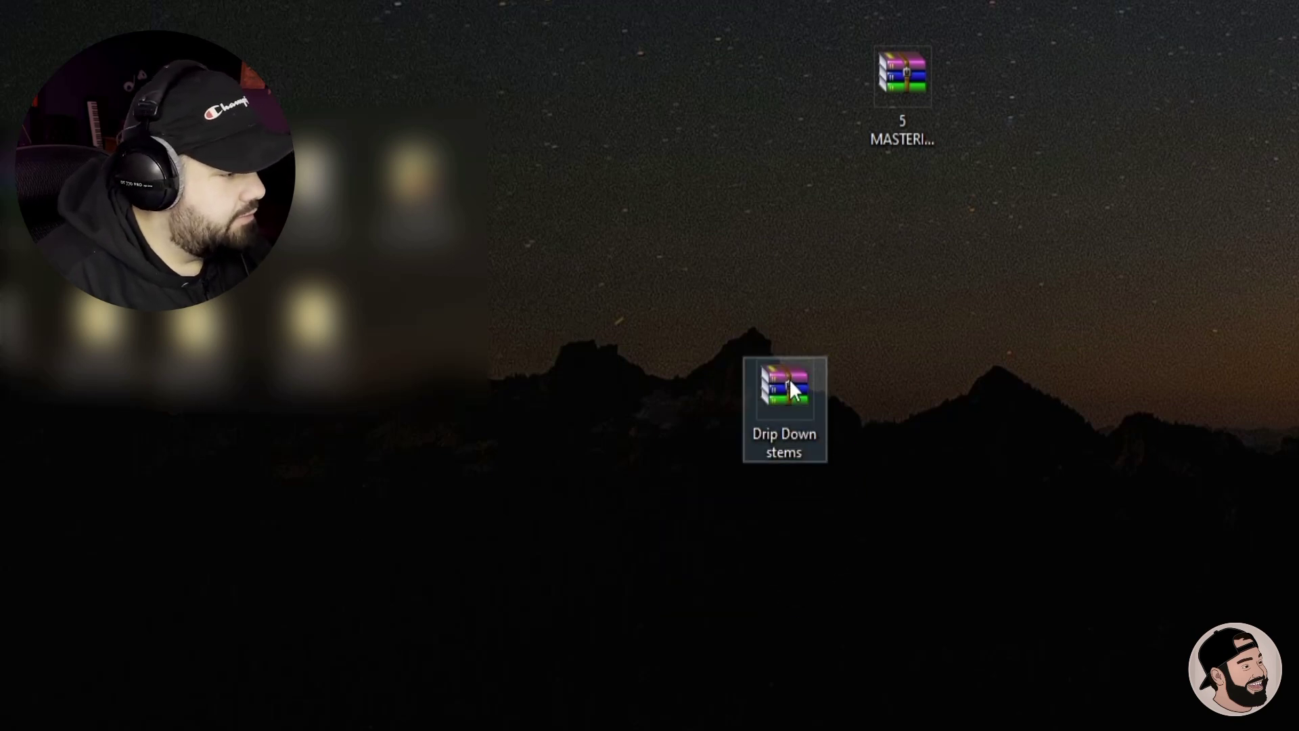
{"action": "left_click_drag", "start_coordinate": [789, 379], "coordinate": [713, 498]}
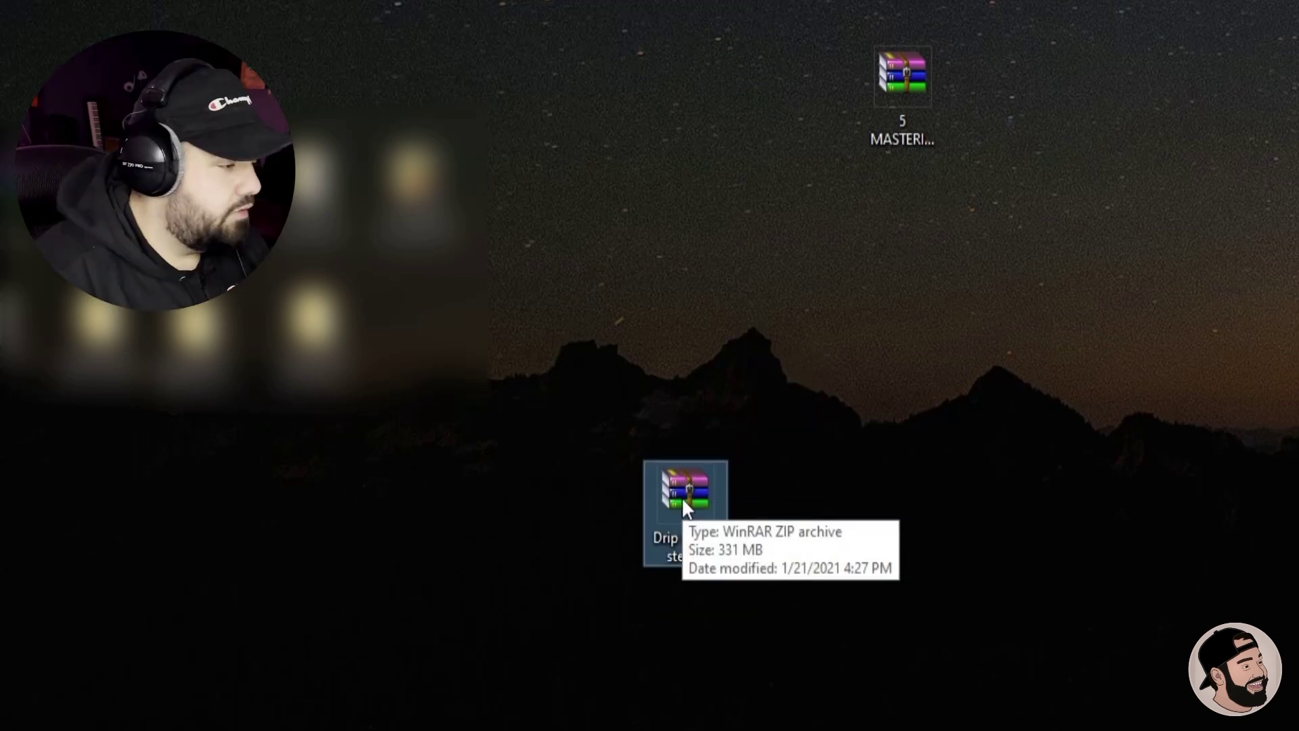
{"action": "right_click", "coordinate": [692, 504]}
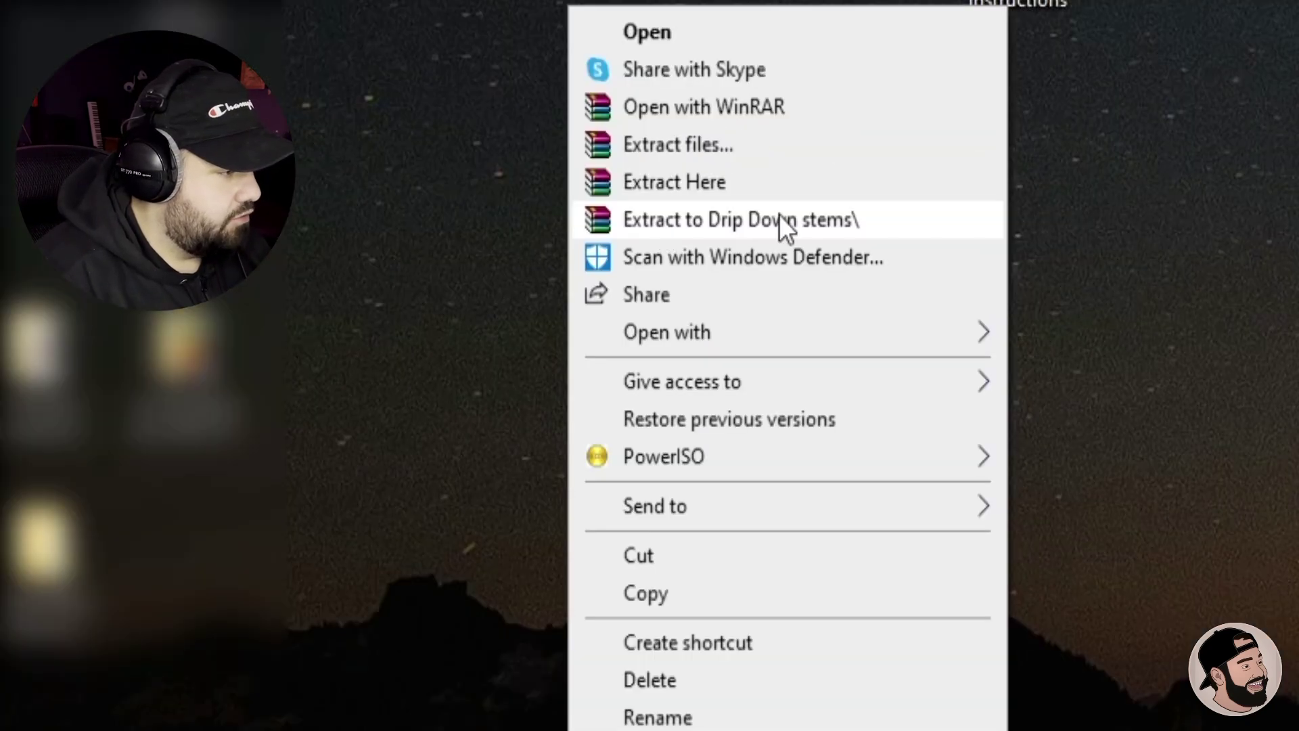
{"action": "left_click", "coordinate": [778, 220]}
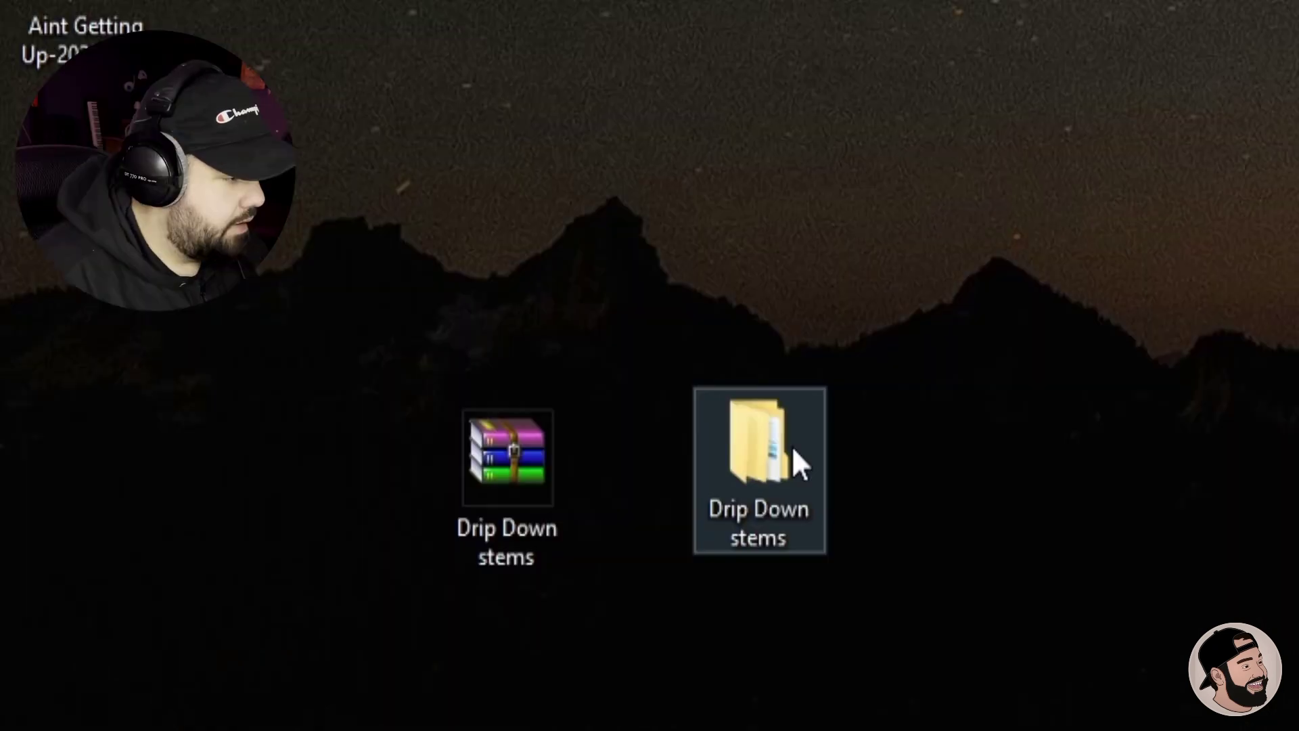
Step: Open the inner Drip Down stems folder and select all the stem files
{"action": "double_click", "coordinate": [770, 448]}
{"action": "left_click", "coordinate": [446, 111]}
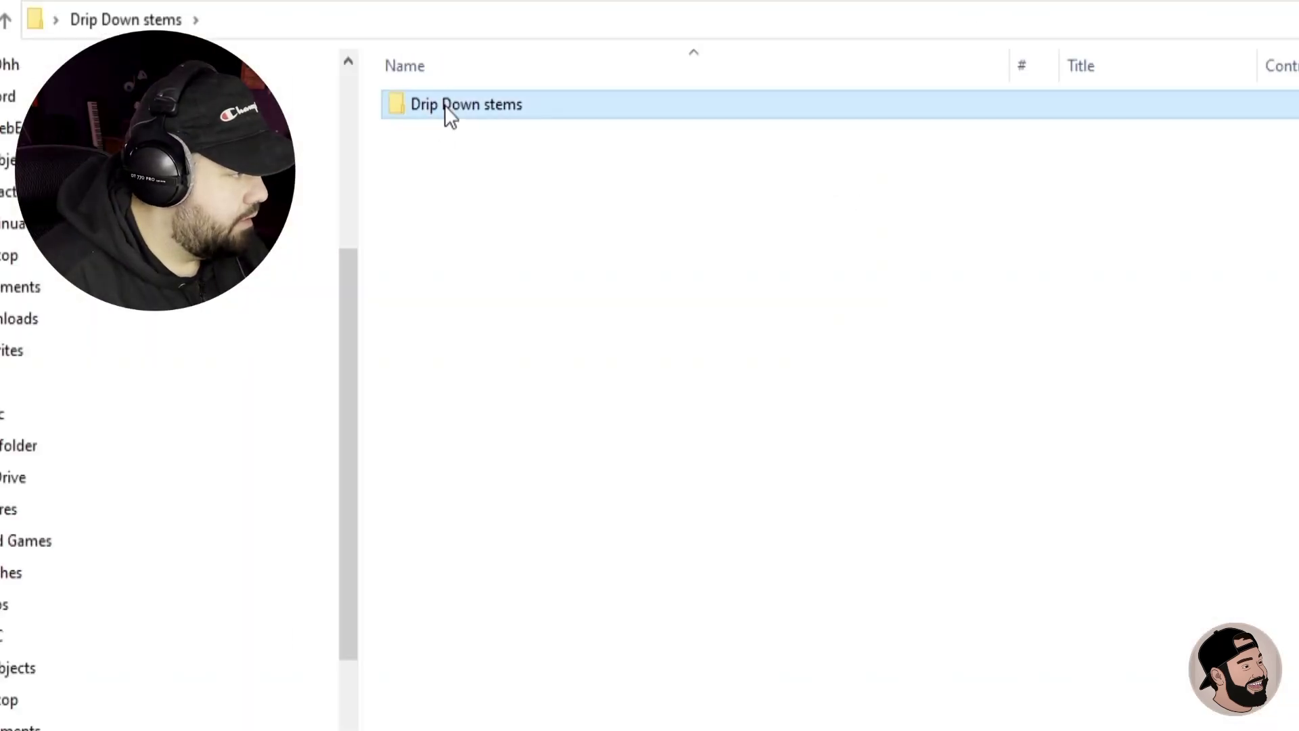
{"action": "left_click_drag", "start_coordinate": [441, 727], "coordinate": [562, 43]}
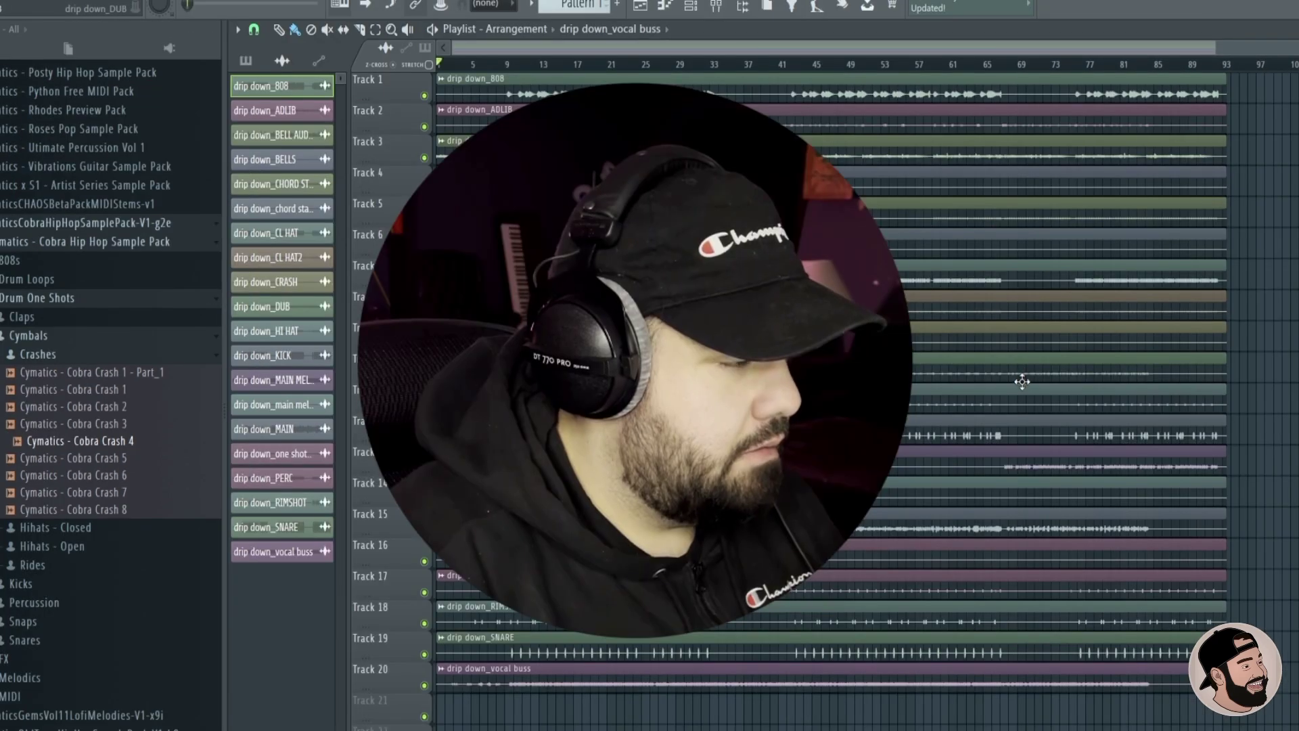
Step: Select all twenty stem clips on Playlist Tracks 1–20 and bring up their channels in the Channel rack
{"action": "scroll", "coordinate": [1022, 381], "scroll_direction": "up", "scroll_amount": 2}
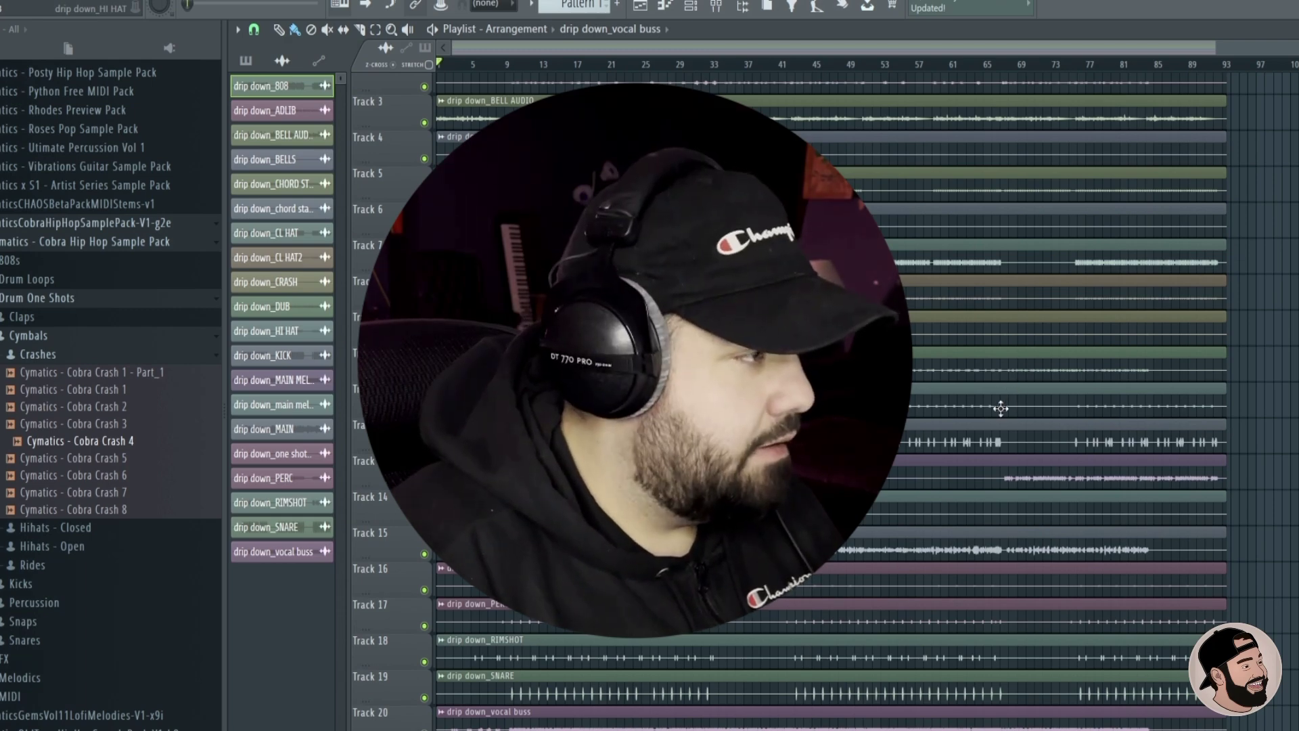
{"action": "scroll", "coordinate": [1015, 390], "scroll_direction": "down", "scroll_amount": 2}
{"action": "scroll", "coordinate": [1015, 389], "scroll_direction": "up", "scroll_amount": 2}
{"action": "scroll", "coordinate": [1288, 299], "scroll_direction": "down", "scroll_amount": 2}
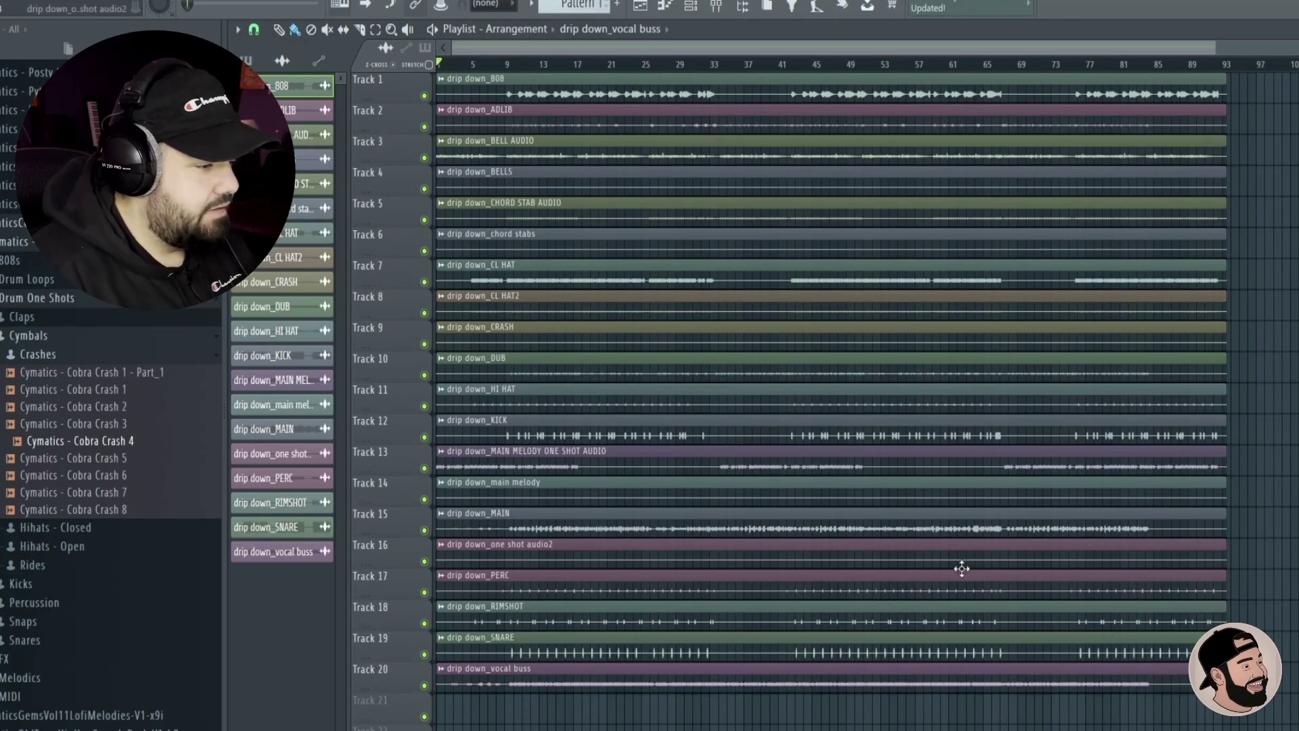
{"action": "left_click_drag", "start_coordinate": [588, 728], "coordinate": [784, 84]}
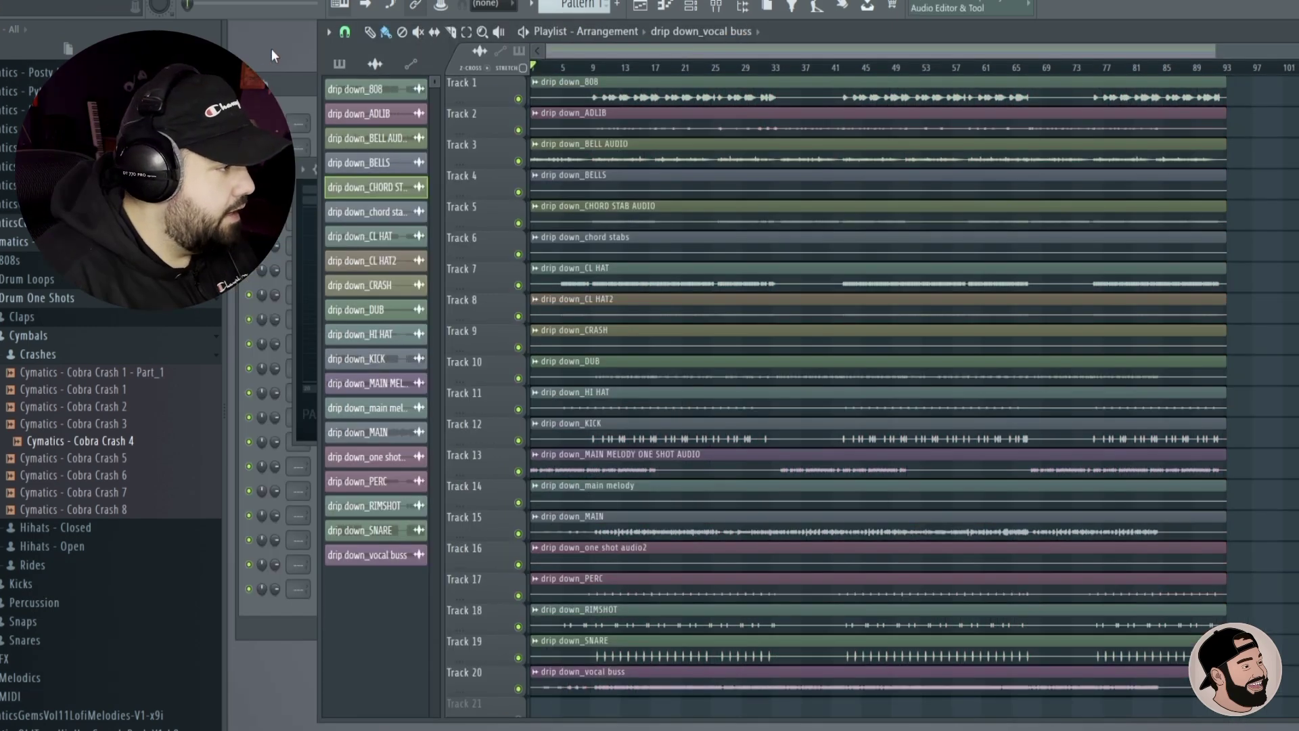
{"action": "key", "text": "F6"}
Step: Select every stem channel in the Channel rack, showing all channels instead of only audio
{"action": "right_click", "coordinate": [583, 122]}
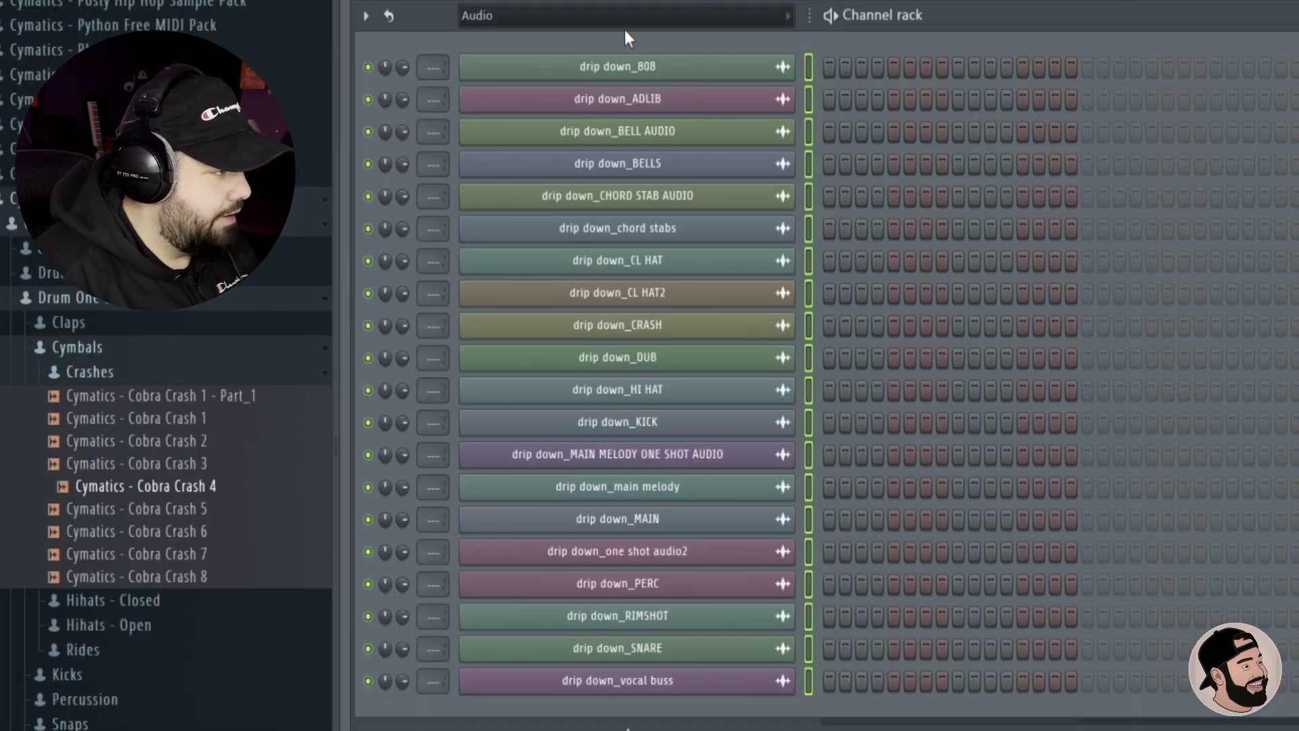
{"action": "left_click", "coordinate": [539, 17]}
{"action": "left_click", "coordinate": [487, 39]}
Step: Route the selected stem channels to consecutive mixer inserts starting at Insert 2
{"action": "key", "text": "F9"}
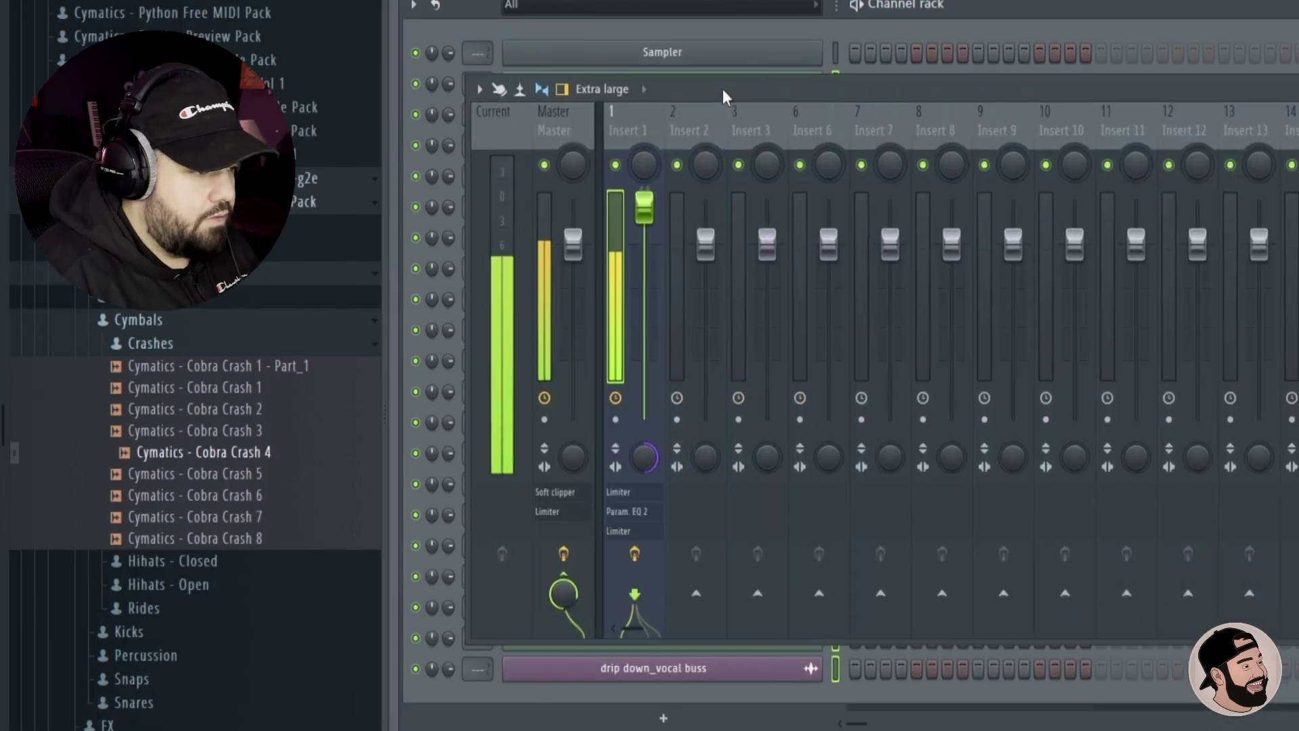
{"action": "left_click_drag", "start_coordinate": [601, 113], "coordinate": [498, 141]}
{"action": "left_click", "coordinate": [487, 149]}
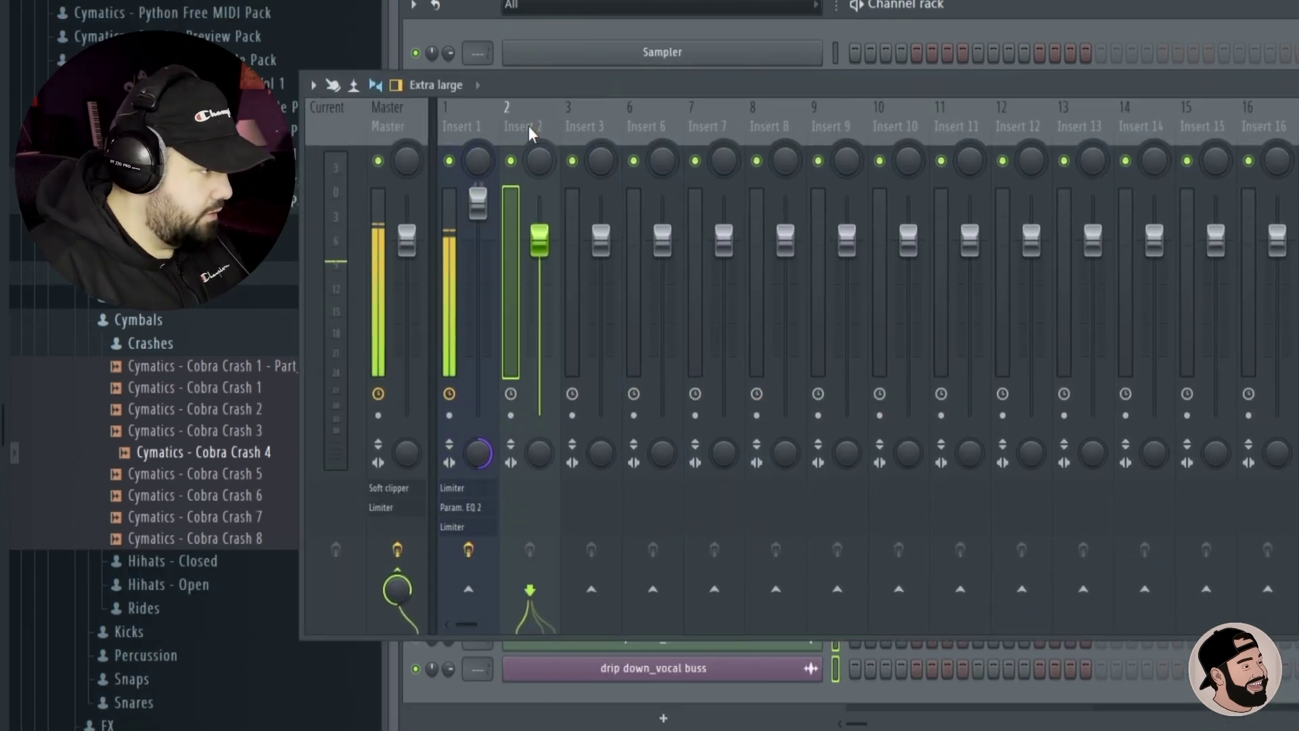
{"action": "key", "text": "ctrl+l"}
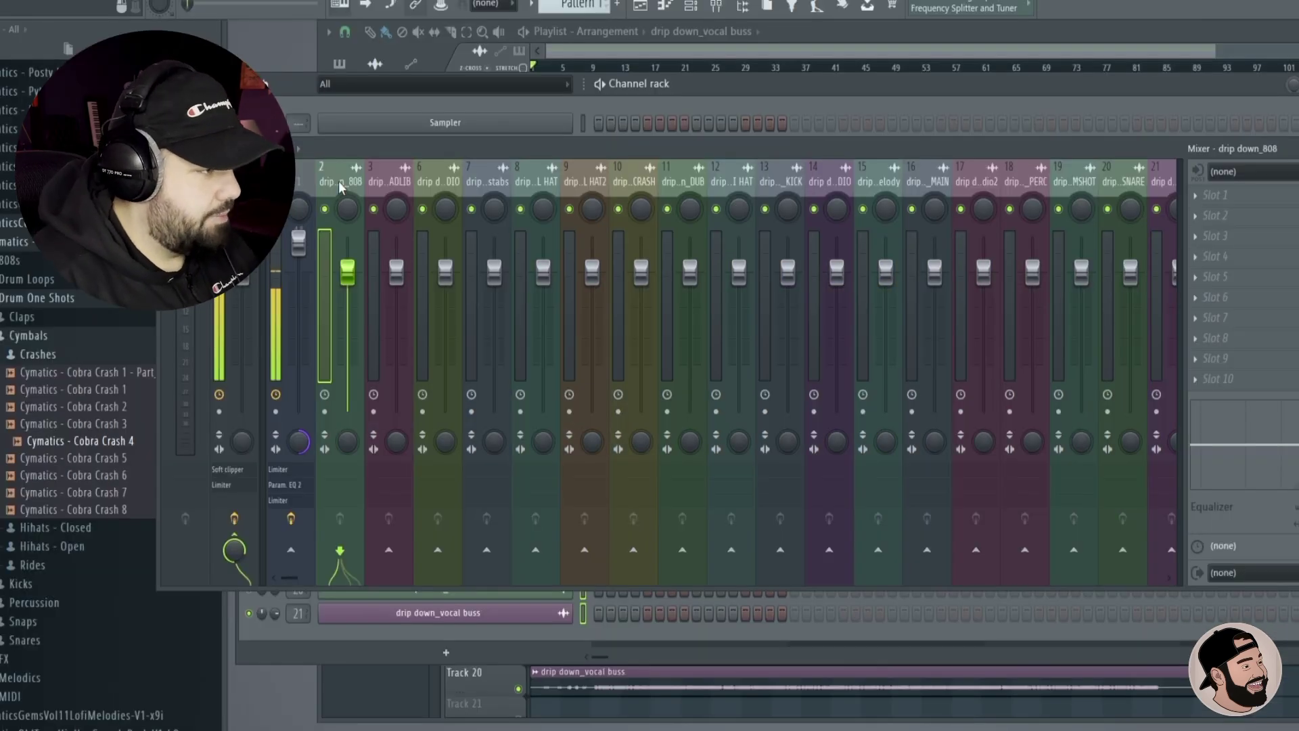
{"action": "left_click", "coordinate": [867, 44]}
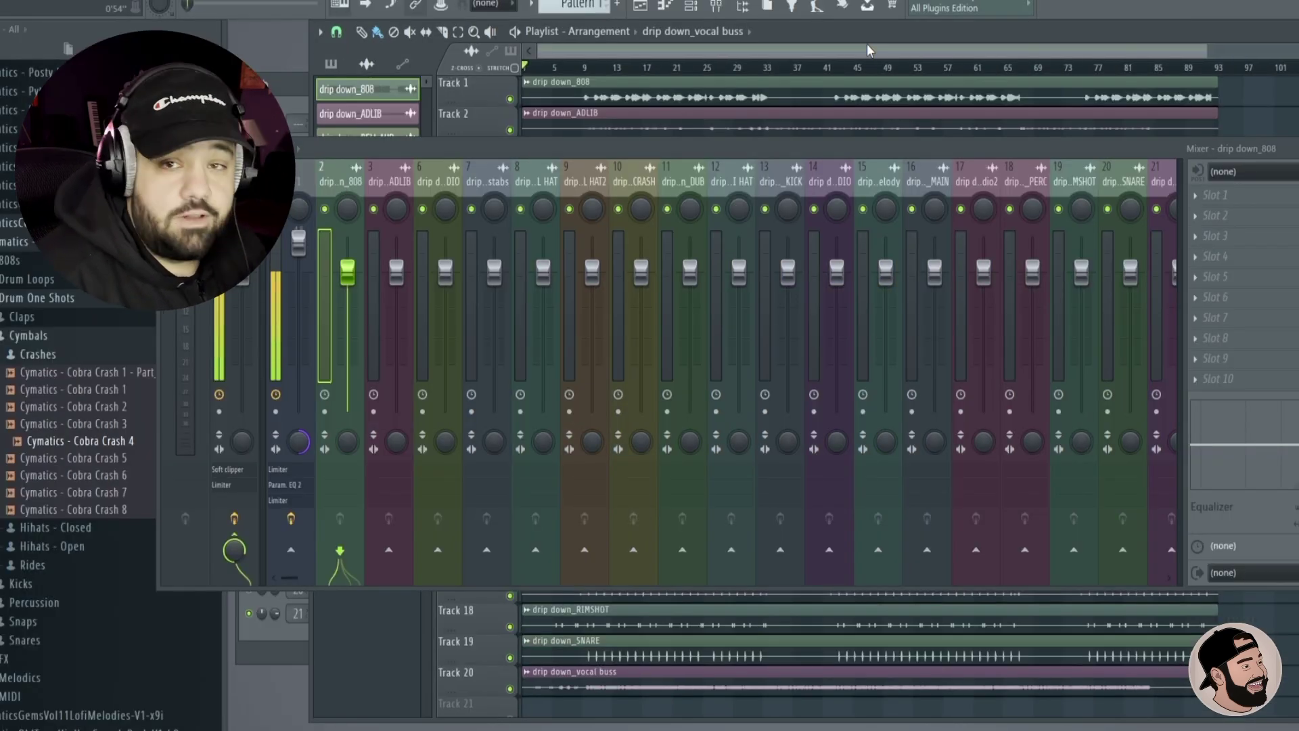